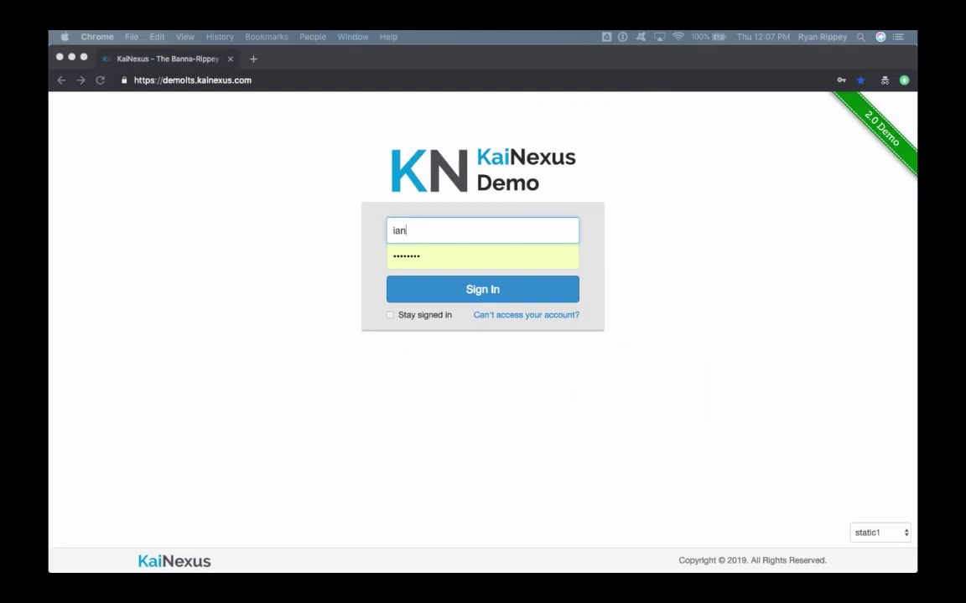
Step: Sign in to the demo site, re-entering the username and password after the first attempt is rejected
left_click(507, 290)
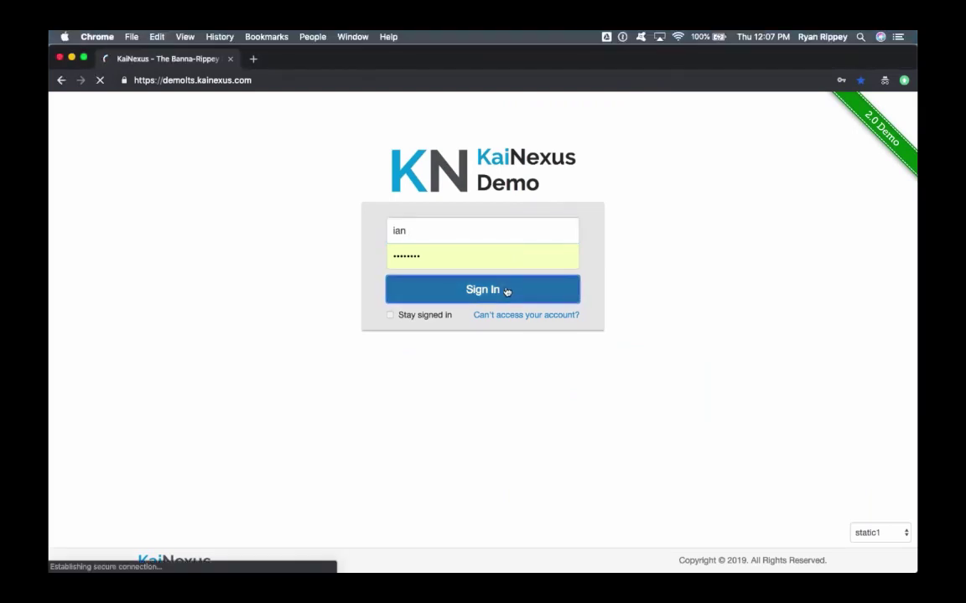
type("in")
key("BackSpace")
type("an")
left_click(358, 309)
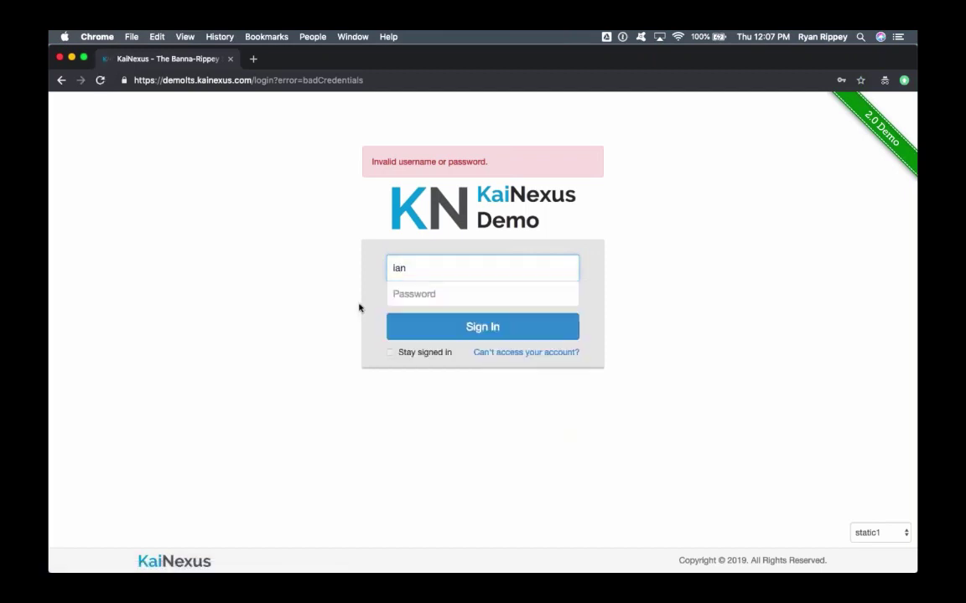
left_click(403, 291)
type("••••")
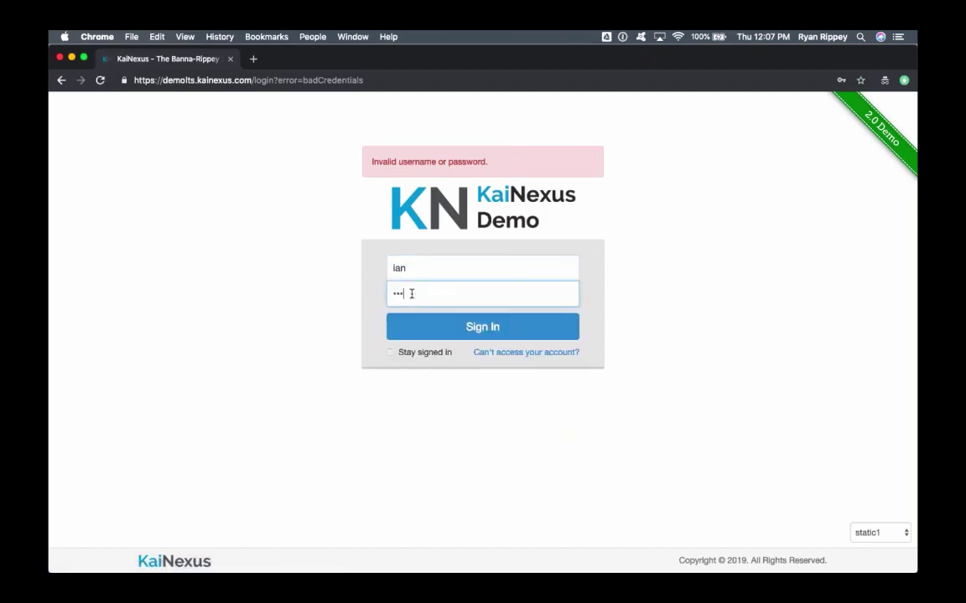
type("••••")
left_click(423, 327)
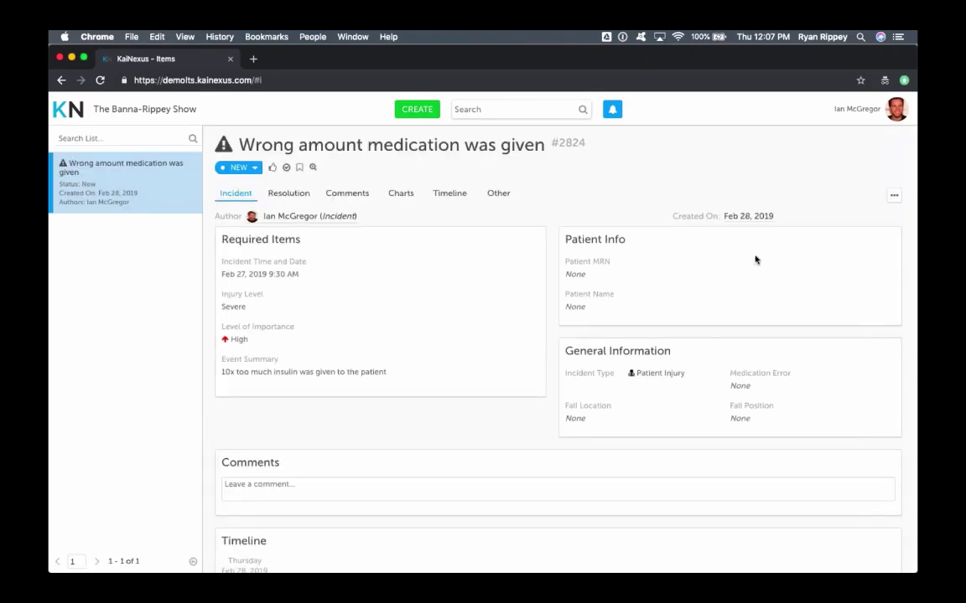
Step: View the signed-in user's profile from the account menu, then close it
left_click(863, 108)
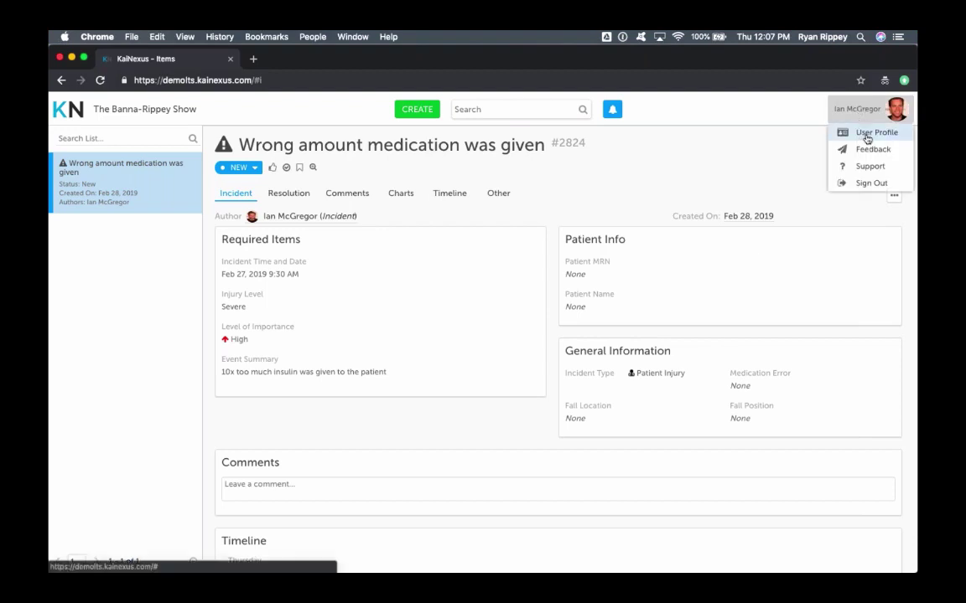
left_click(867, 134)
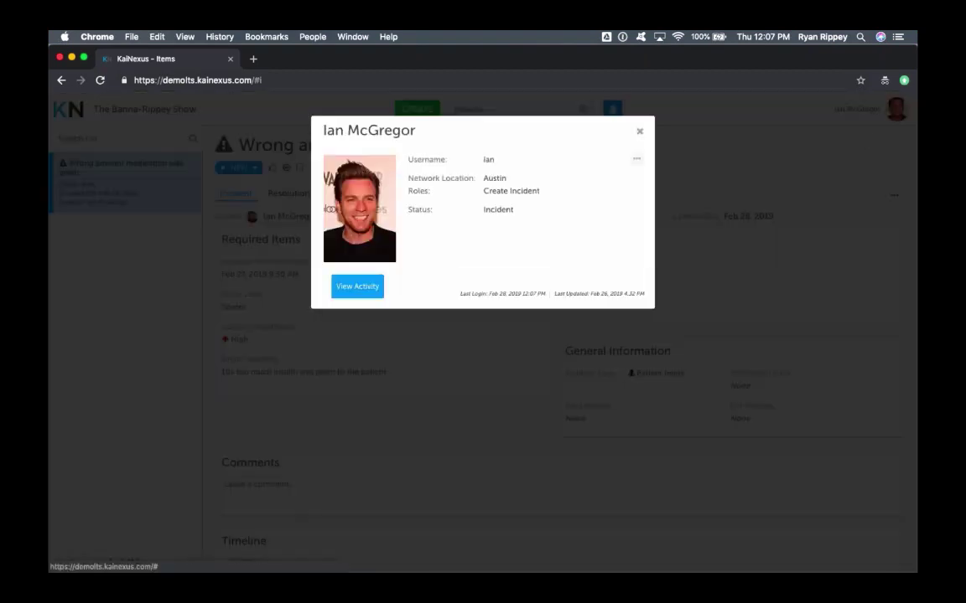
left_click(640, 133)
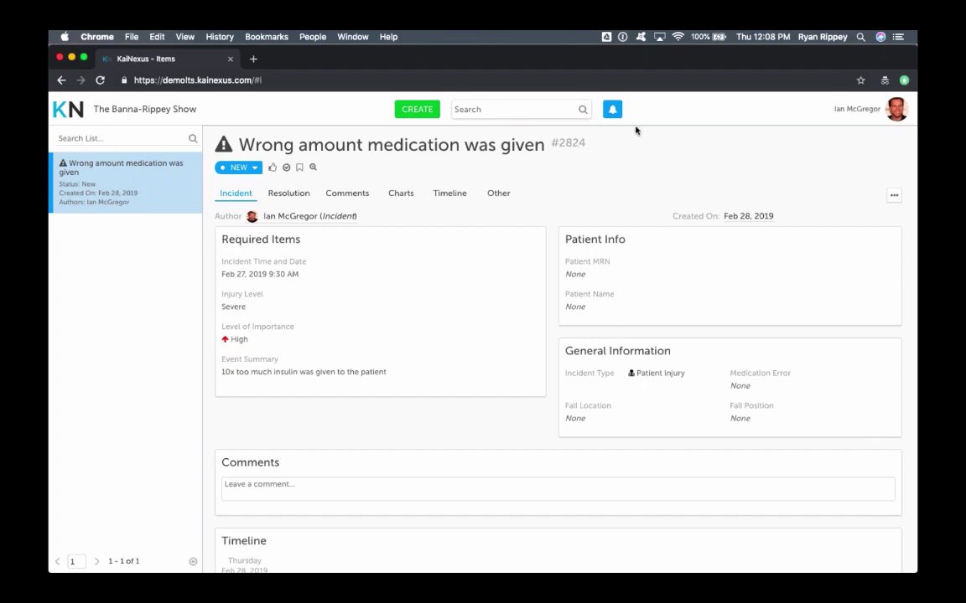
Step: Start a new incident titled 'Staff cut their finger'
left_click(419, 110)
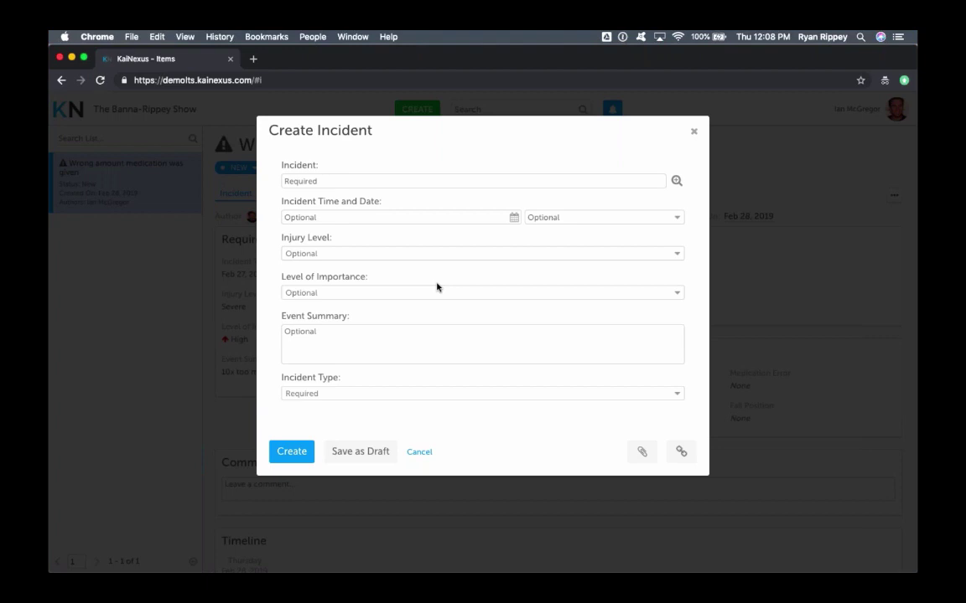
left_click(379, 180)
type("Staff cut")
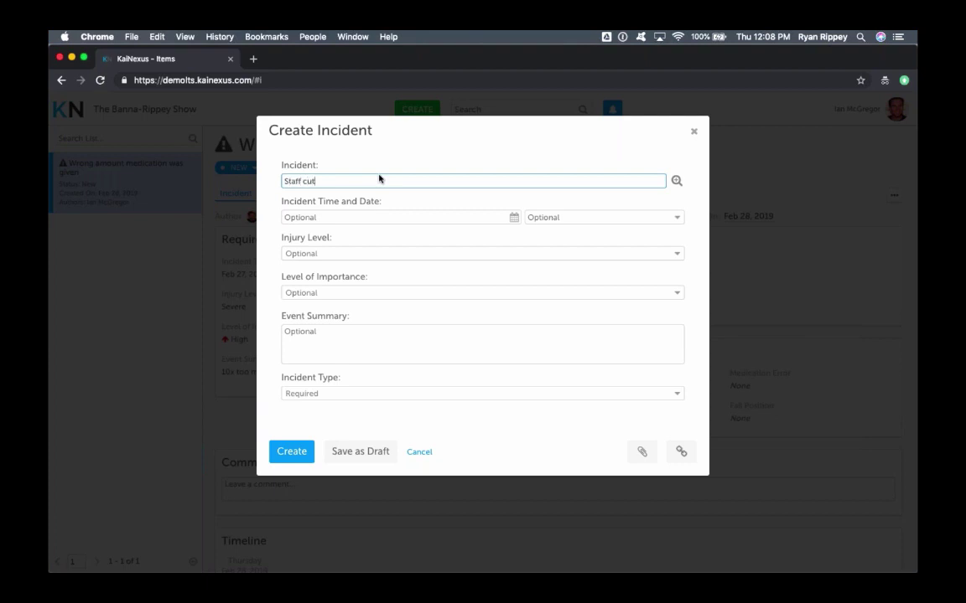
type(" their finger")
Step: Set the incident date to February 19 and the time to 9:30 AM
left_click(506, 222)
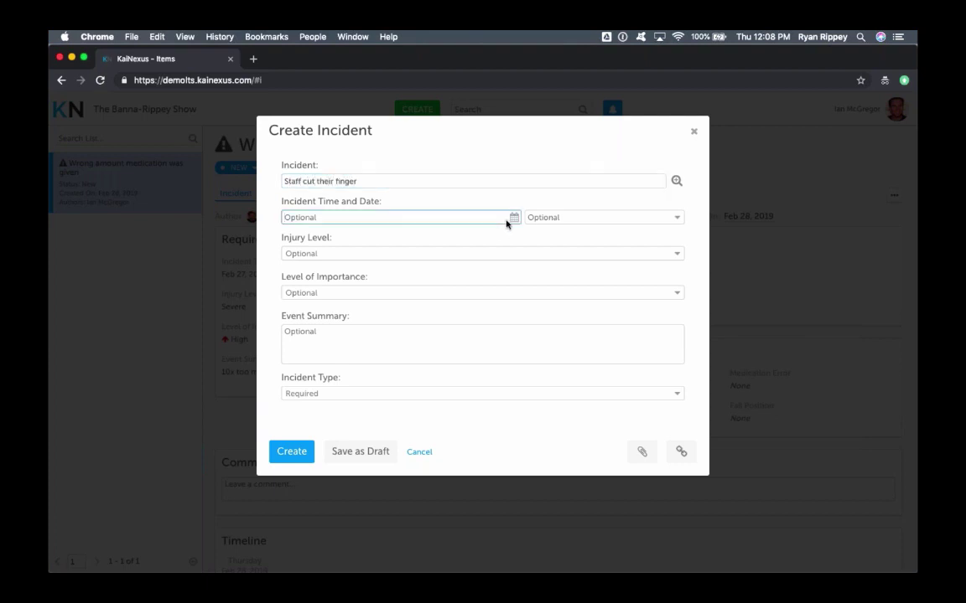
left_click(512, 220)
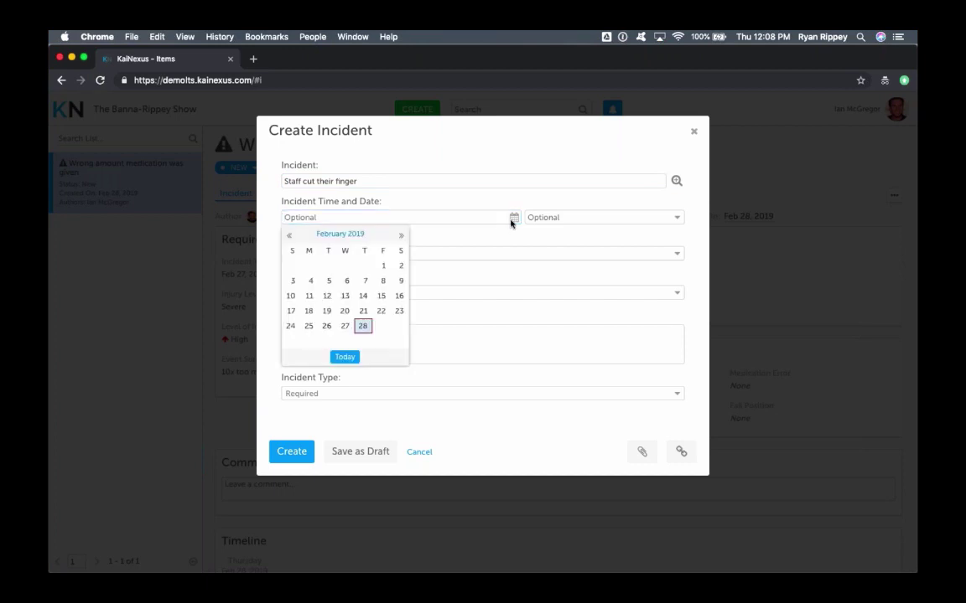
left_click(334, 309)
left_click(675, 217)
scroll(630, 373, "down", 3)
left_click(605, 331)
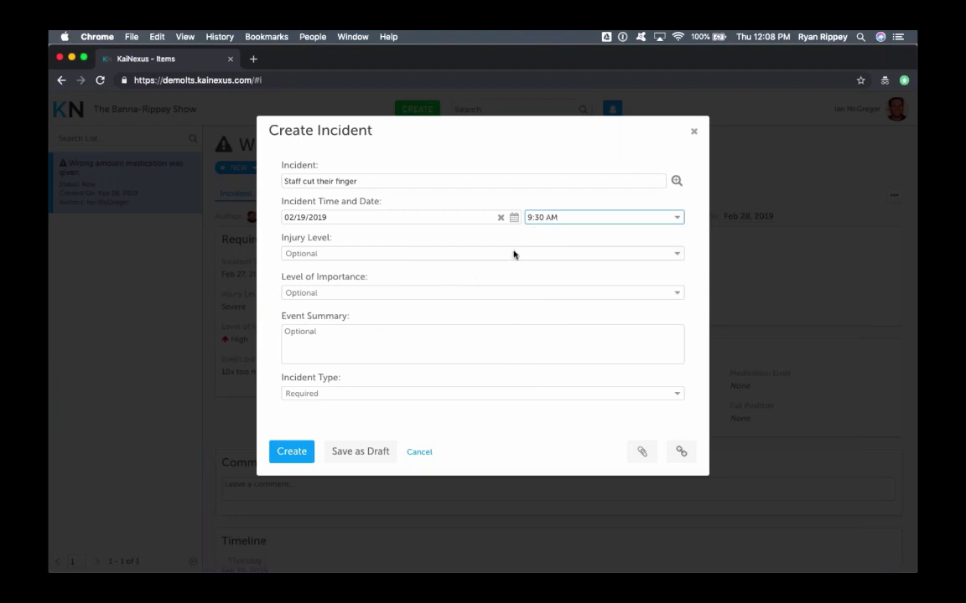
Step: Set the injury level to Minor and the importance to Medium
left_click(678, 255)
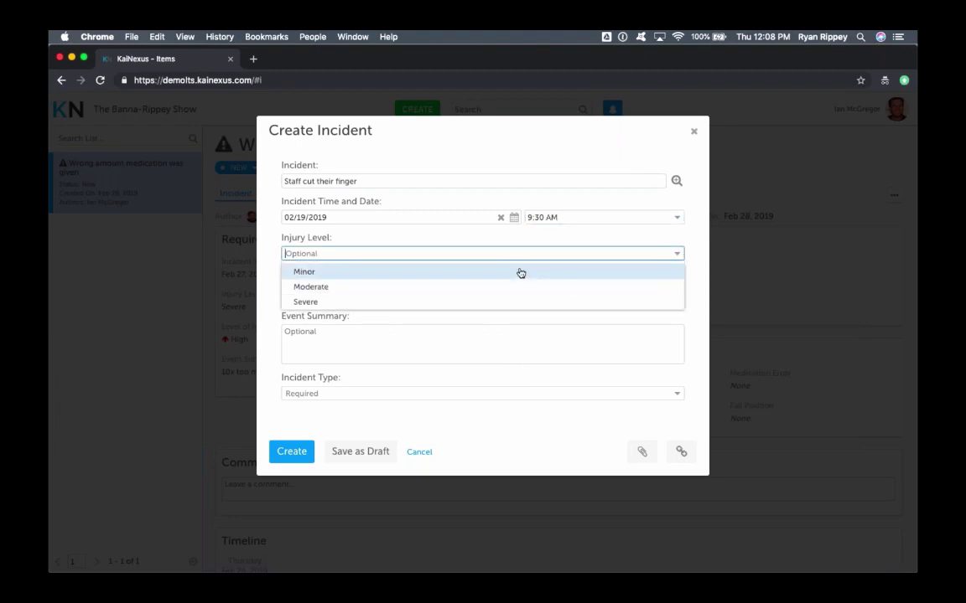
left_click(520, 272)
left_click(679, 293)
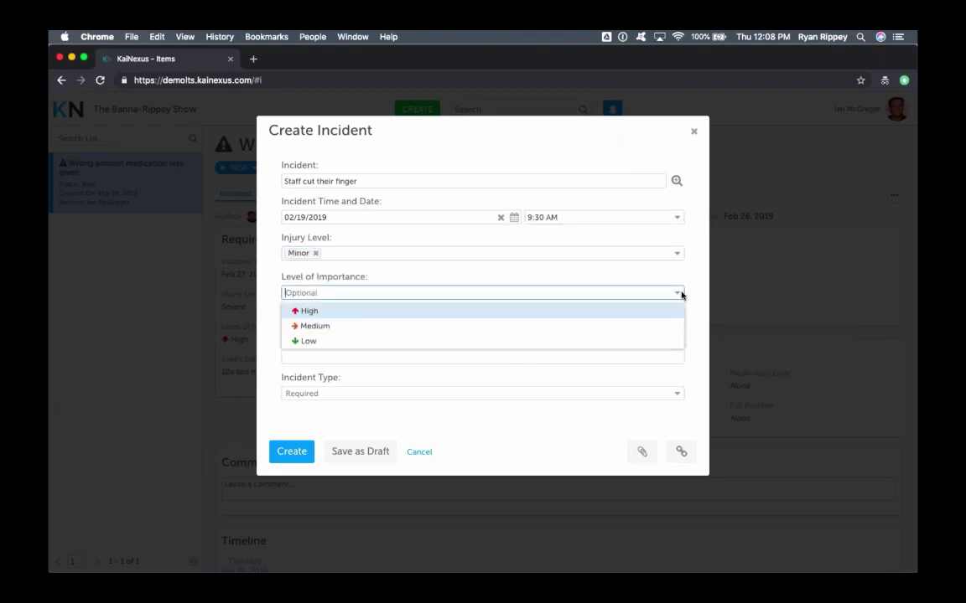
left_click(577, 331)
Step: Enter the summary 'The staff member cut their finger while they were opening a package'
left_click(580, 338)
type("The staff mem")
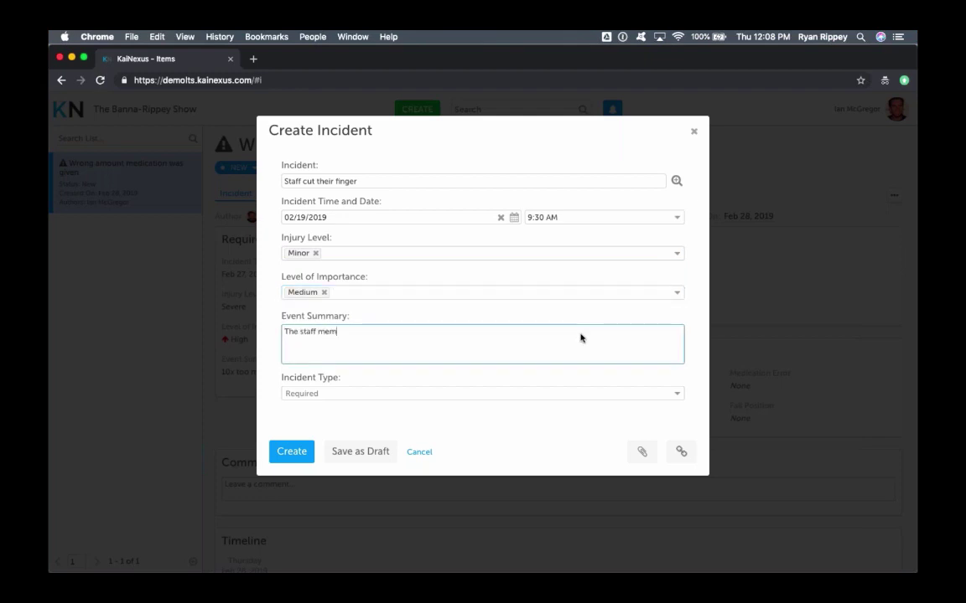
type("ber cut their finger while they we")
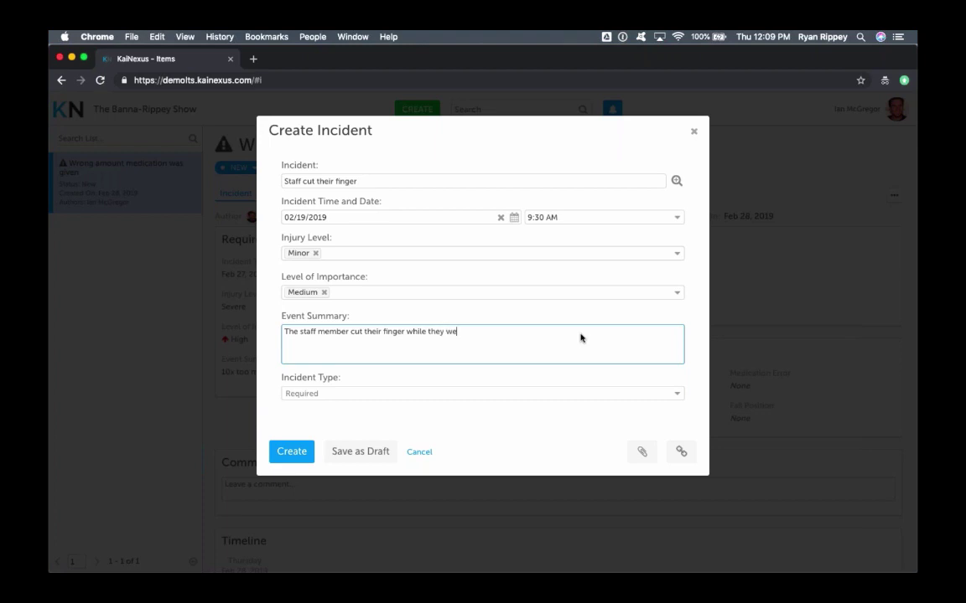
type("re opening a package")
Step: Set the incident type to Staff Injury/Safety Hazard
left_click(677, 394)
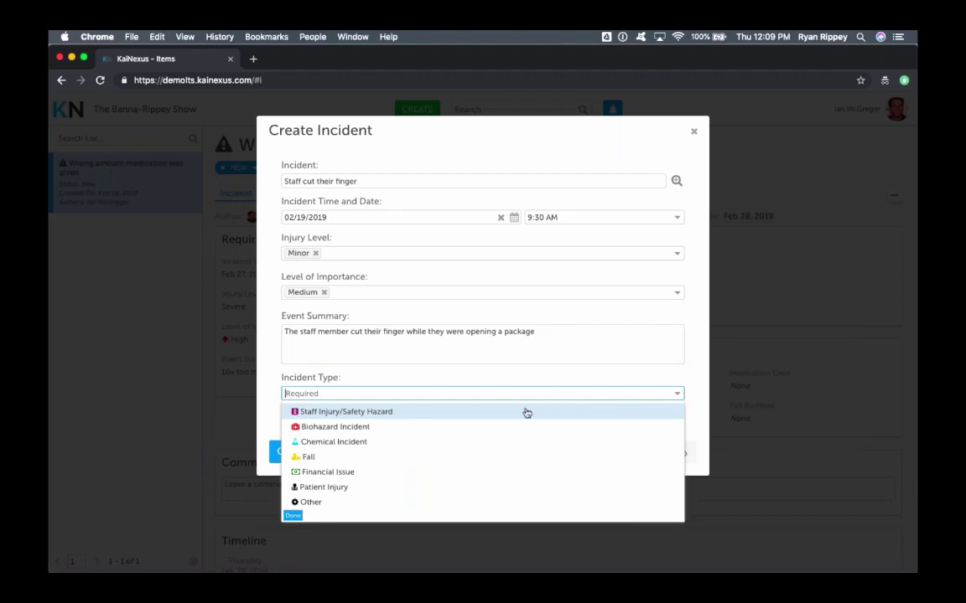
left_click(515, 410)
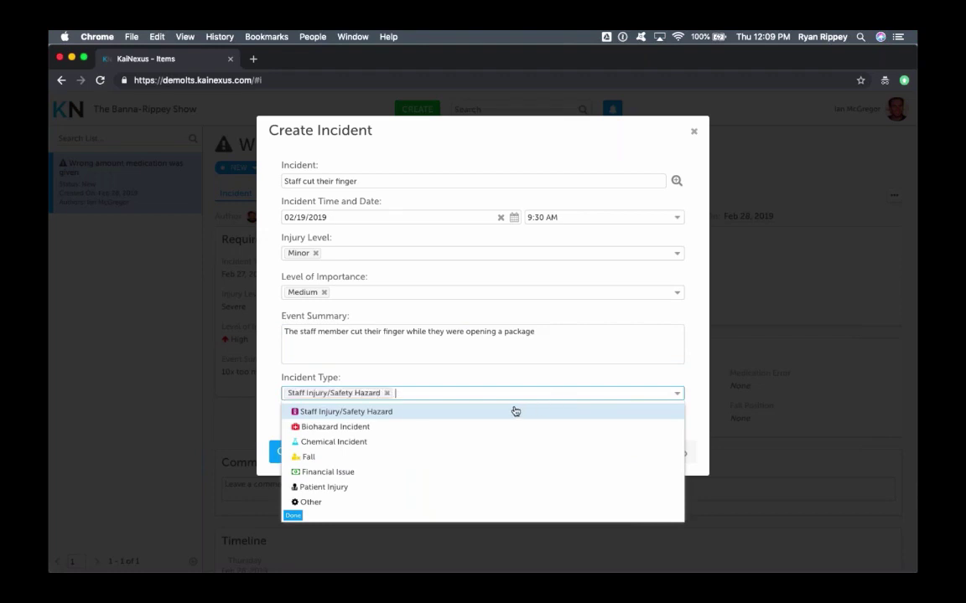
left_click(418, 377)
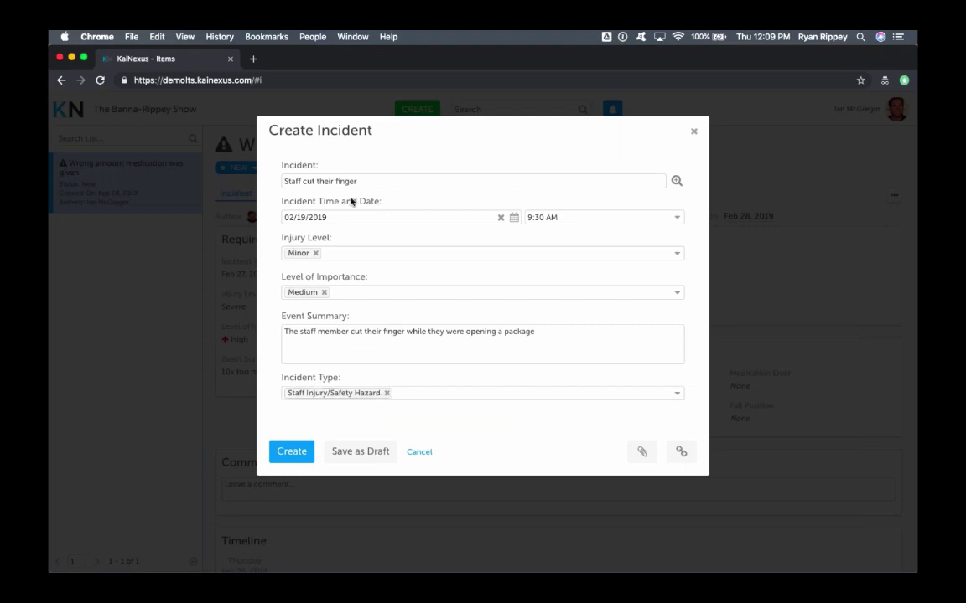
Step: Submit the incident, dismiss the success message, and open the saved 'Staff cut their finger' record
left_click(294, 453)
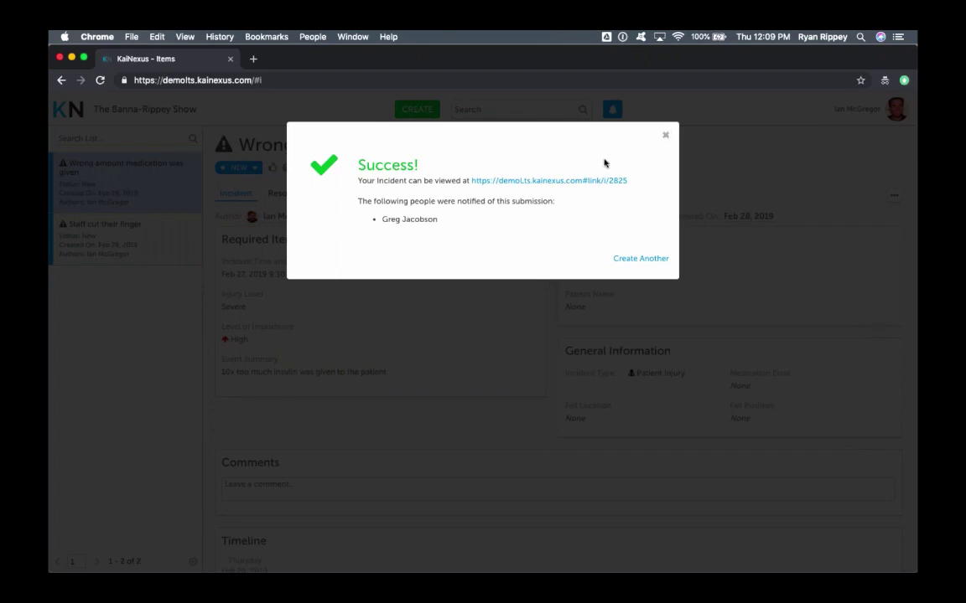
left_click(665, 134)
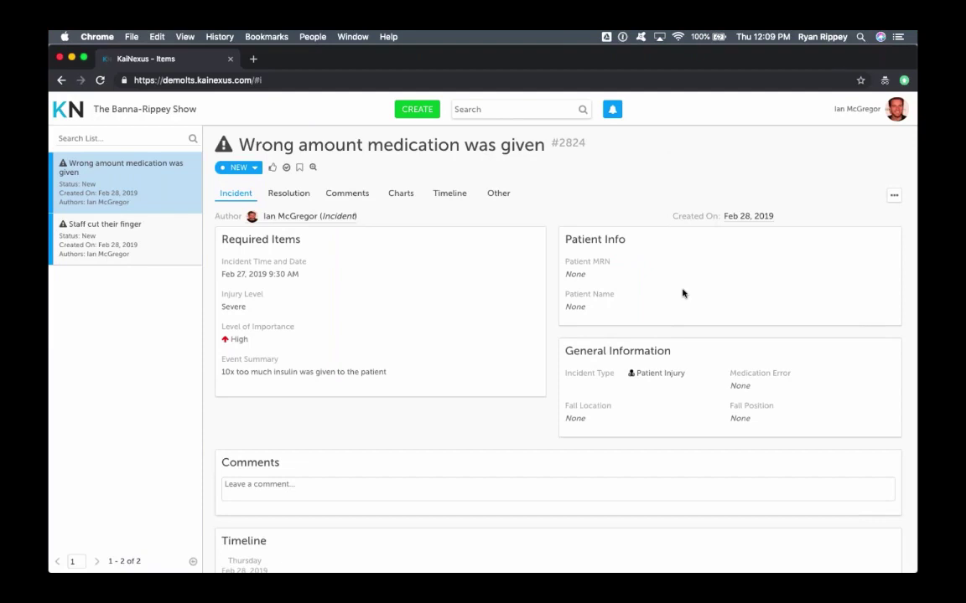
left_click(127, 239)
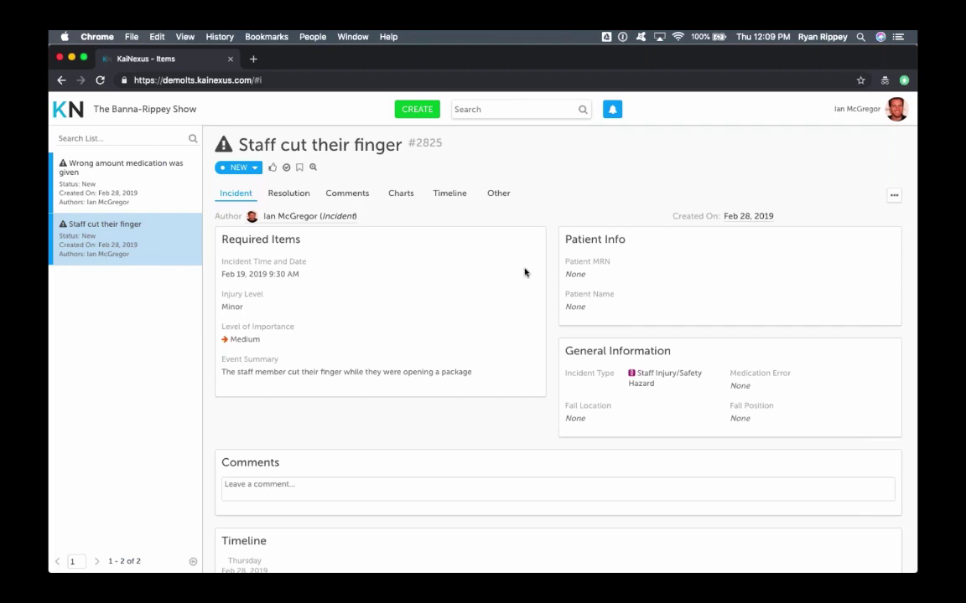
Step: Check the incident's Other tab and sharing/export menu, then return to the Incident tab
left_click(503, 196)
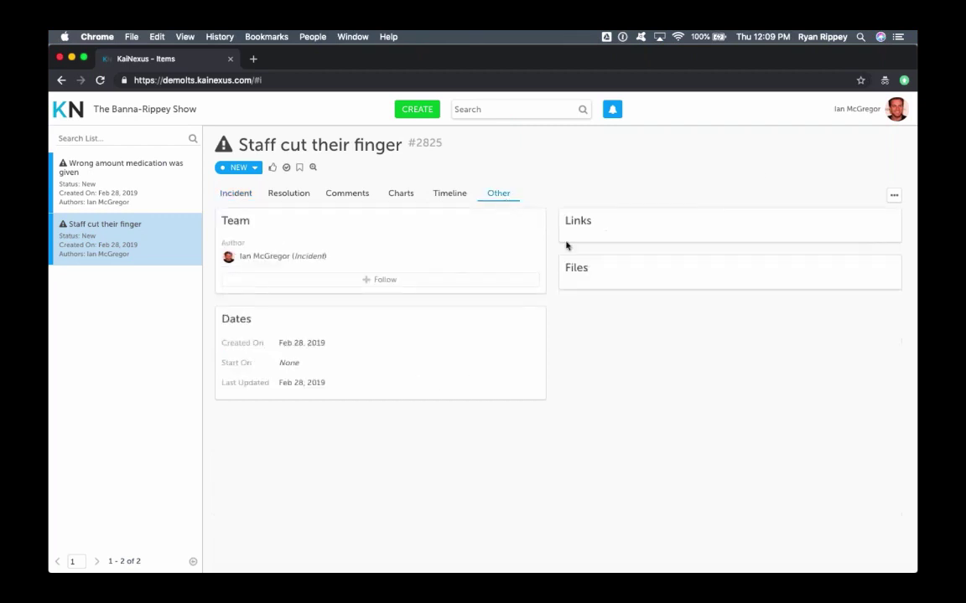
left_click(894, 196)
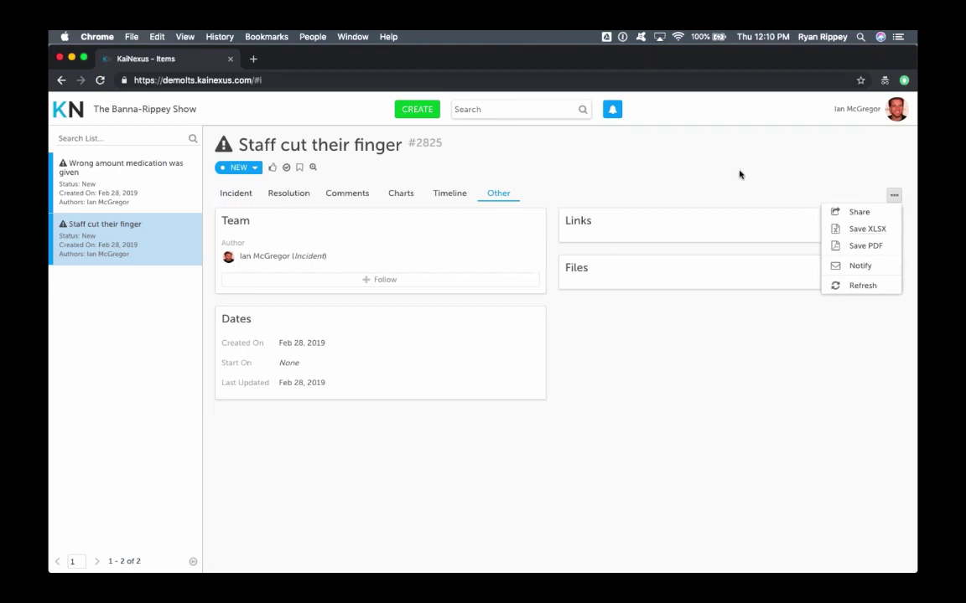
left_click(650, 149)
left_click(234, 194)
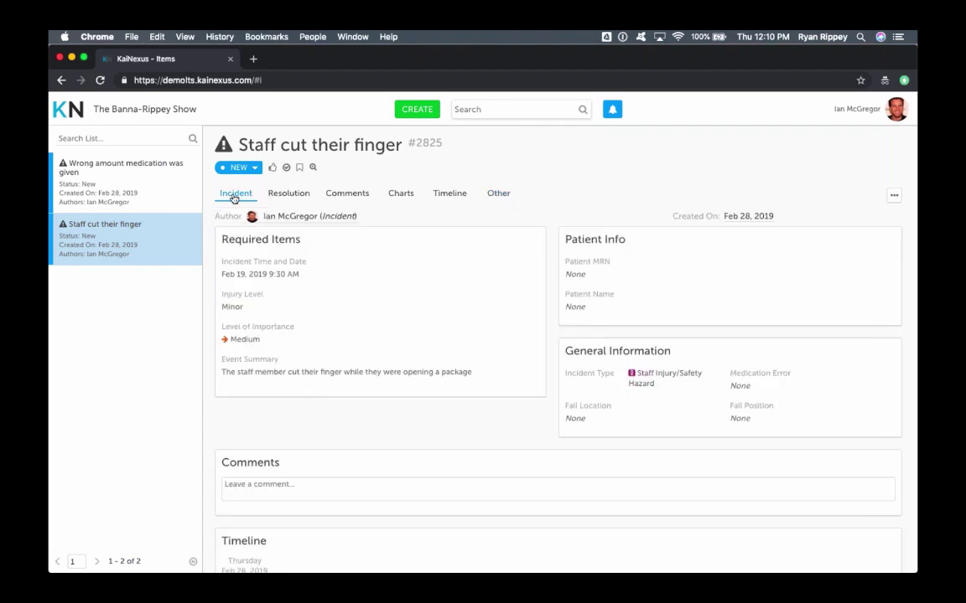
Step: Switch to the other browser session and sign in as a second demo user with new credentials
left_click(72, 59)
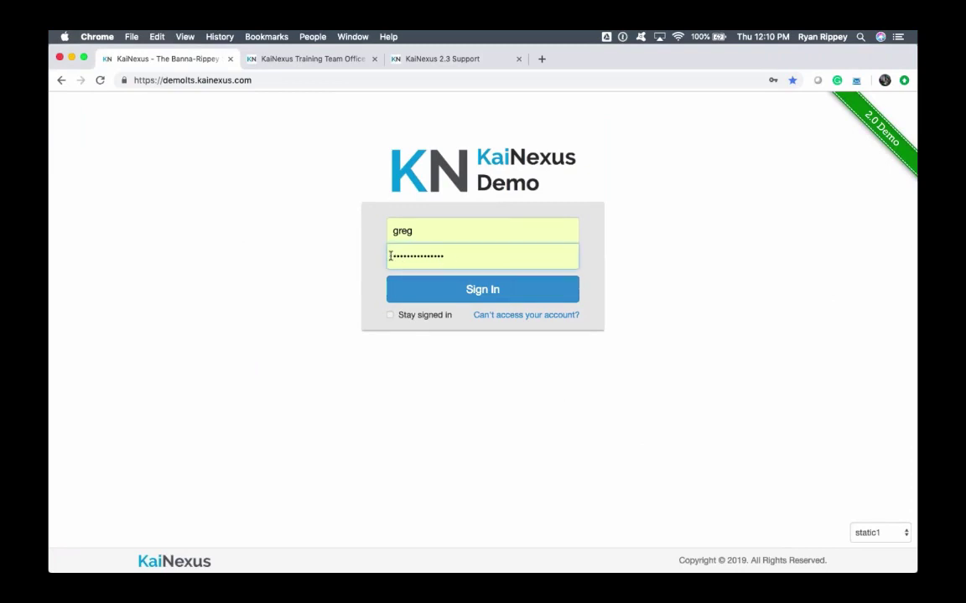
left_click(471, 292)
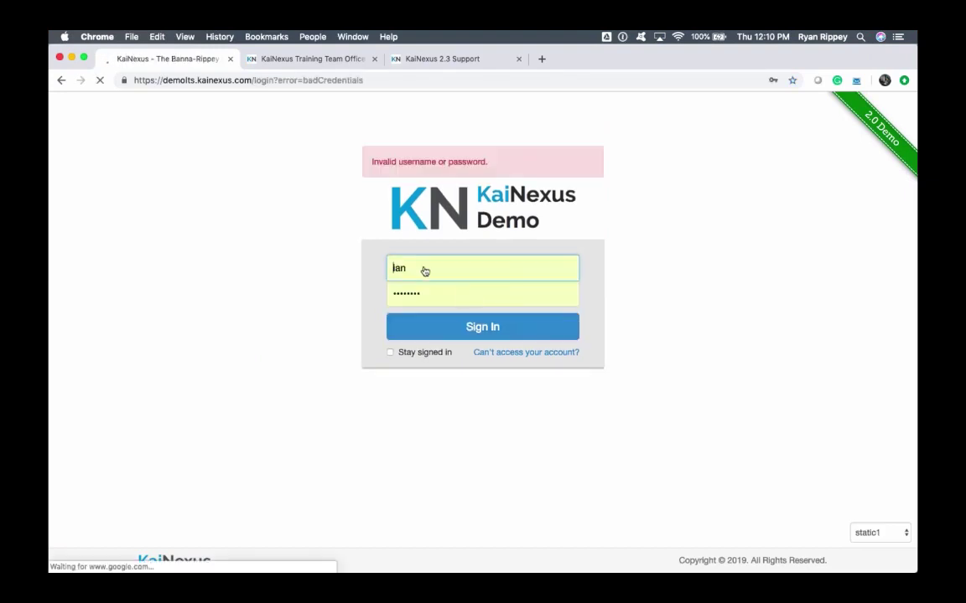
double_click(393, 268)
type("greg")
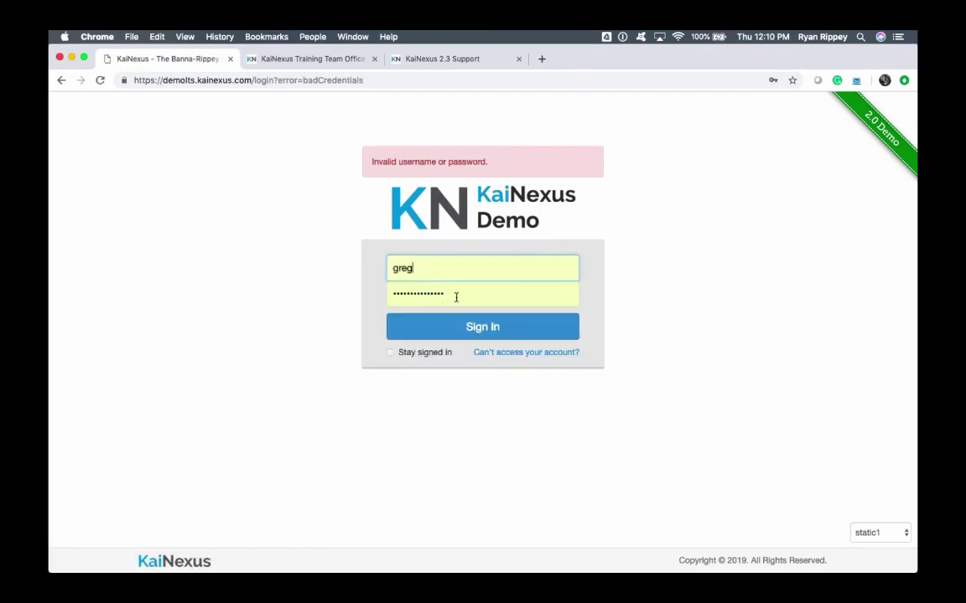
double_click(451, 295)
type("•••••••")
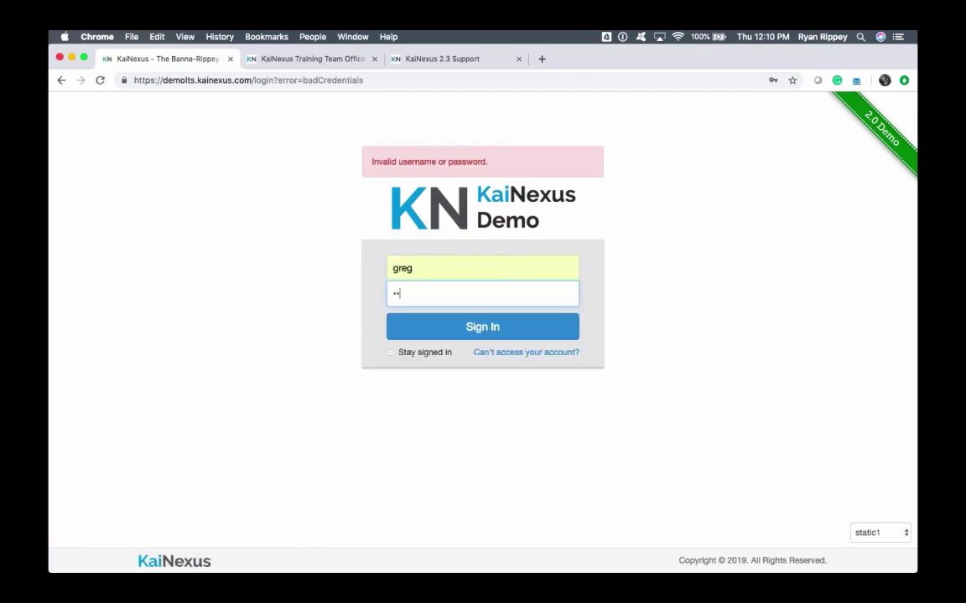
key("Return")
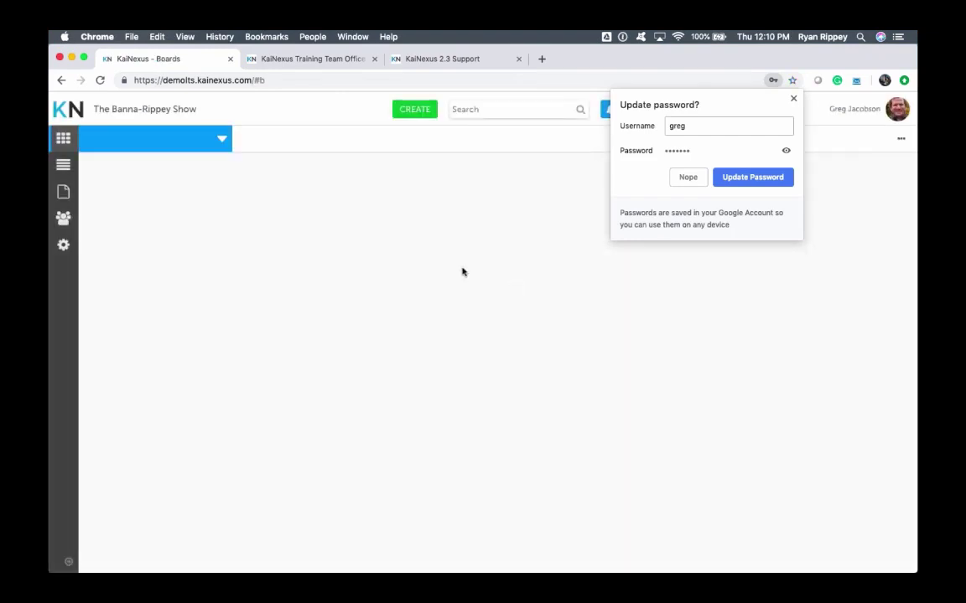
Step: Dismiss the browser's Update password prompt
left_click(399, 203)
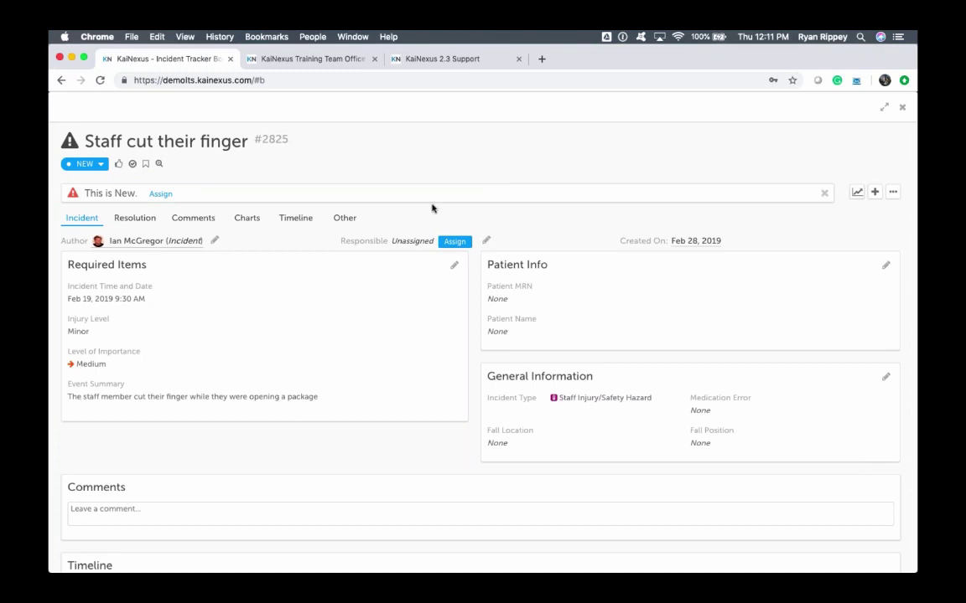
scroll(287, 271, "down", 1)
scroll(287, 270, "down", 2)
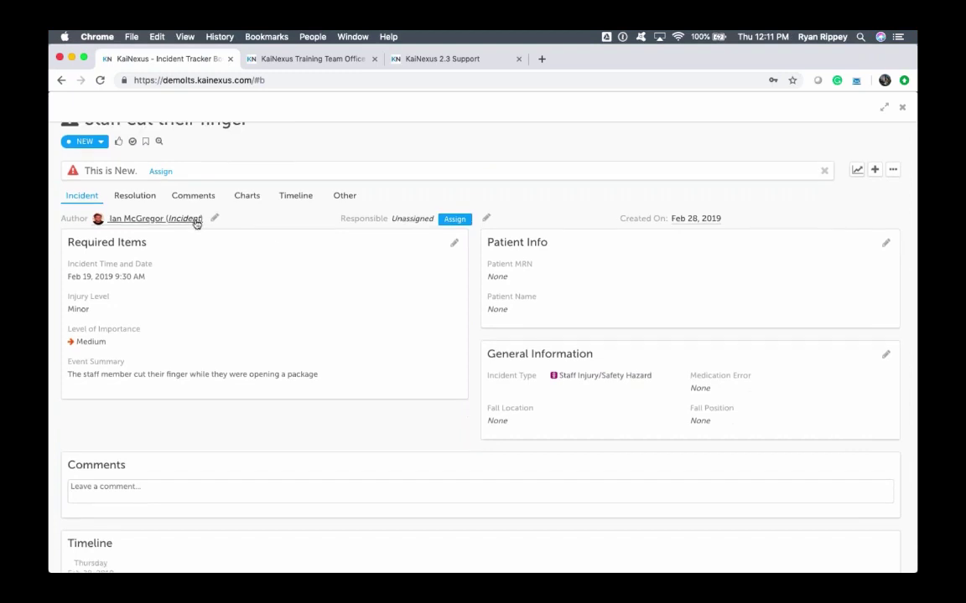
scroll(241, 283, "down", 5)
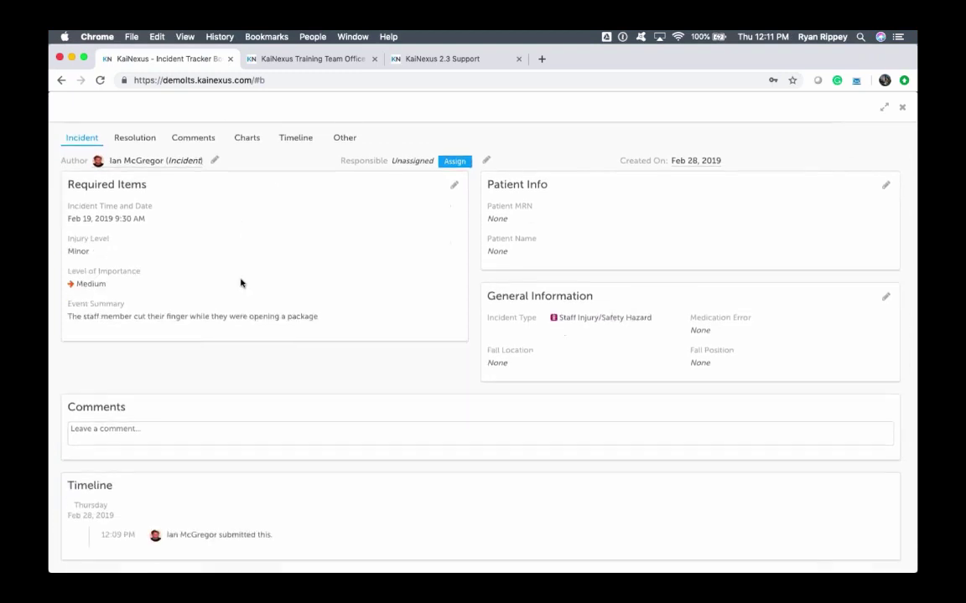
scroll(241, 284, "up", 5)
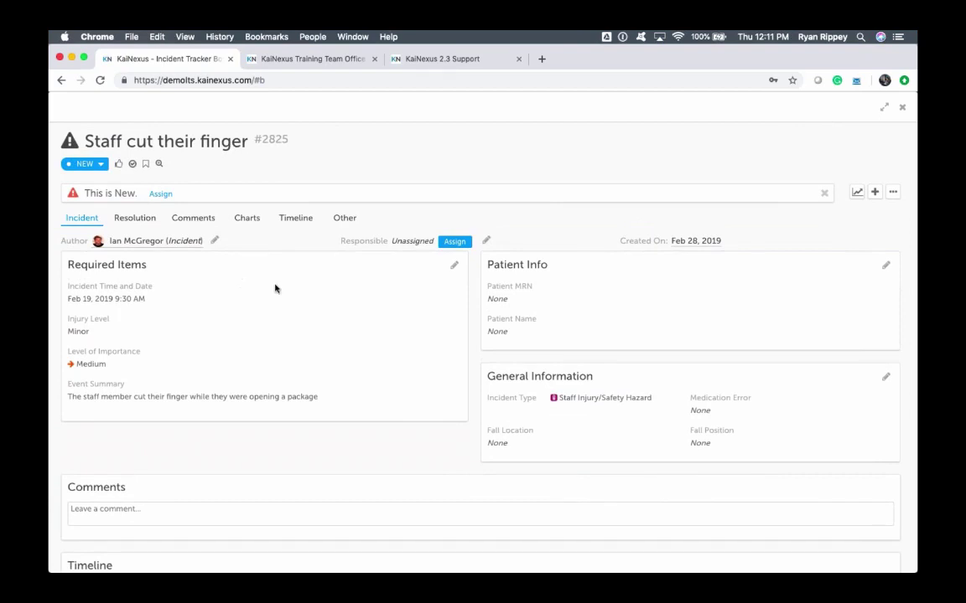
scroll(283, 295, "down", 5)
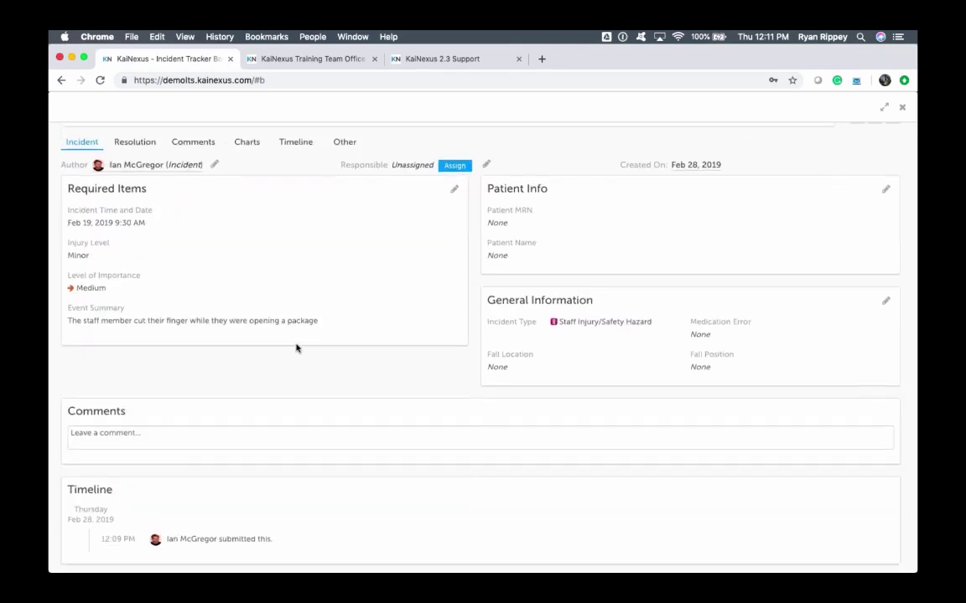
scroll(296, 348, "up", 5)
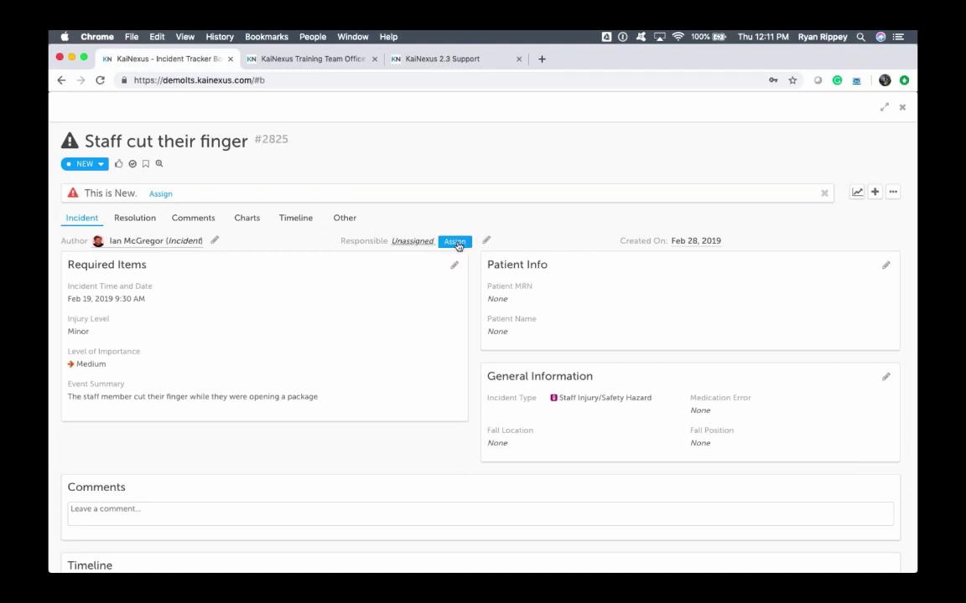
left_click(874, 193)
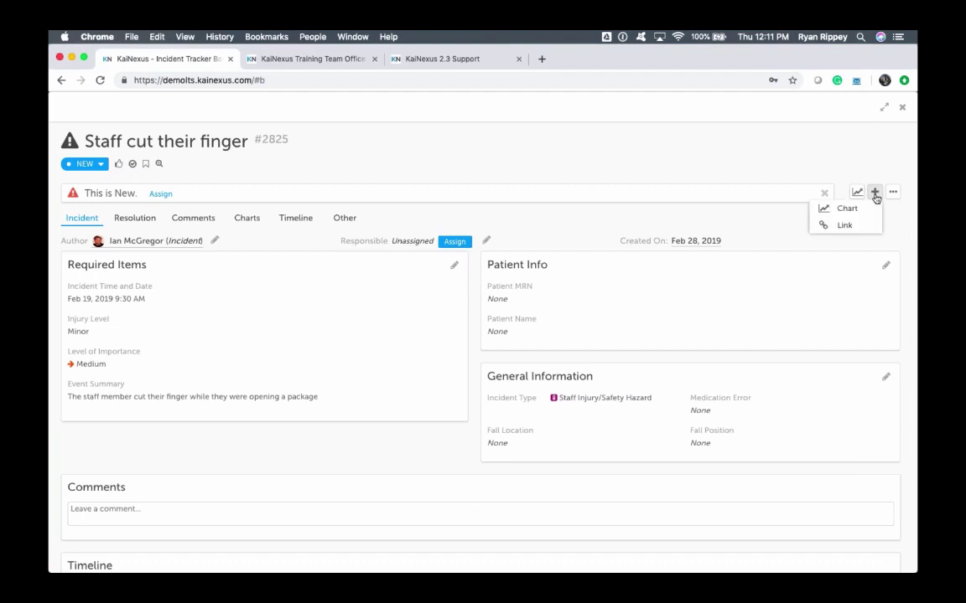
left_click(777, 216)
Step: Begin resolving the incident, marking Safety and Time Savings as impacts
left_click(98, 167)
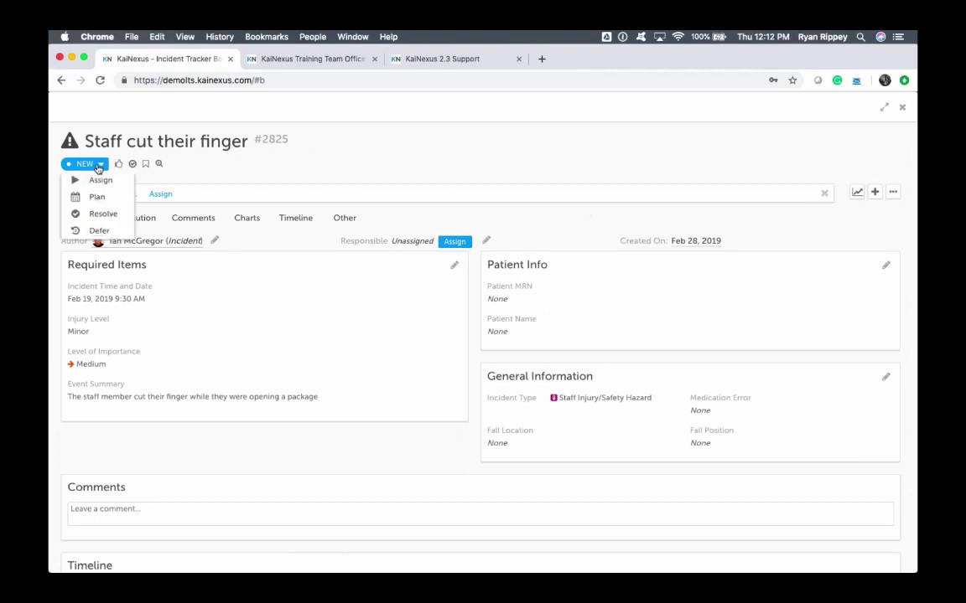
left_click(102, 215)
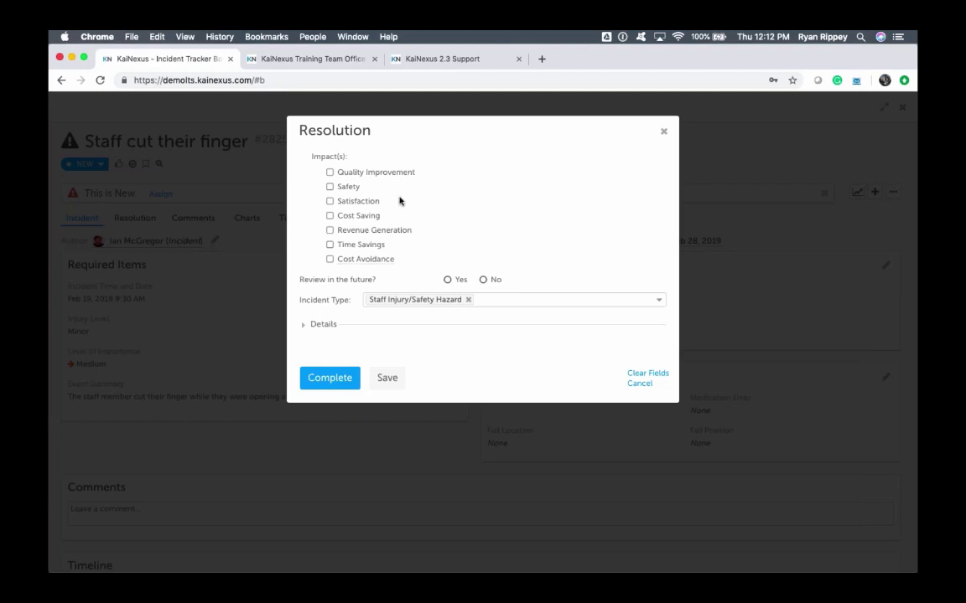
left_click(328, 189)
left_click(329, 246)
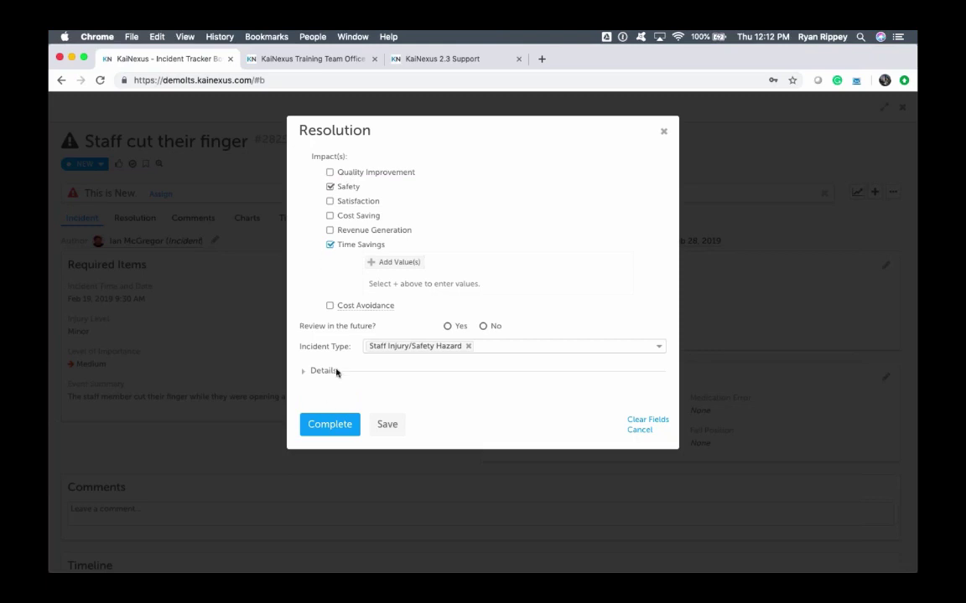
Step: Answer No to future review and complete the resolution with default notifications
left_click(328, 425)
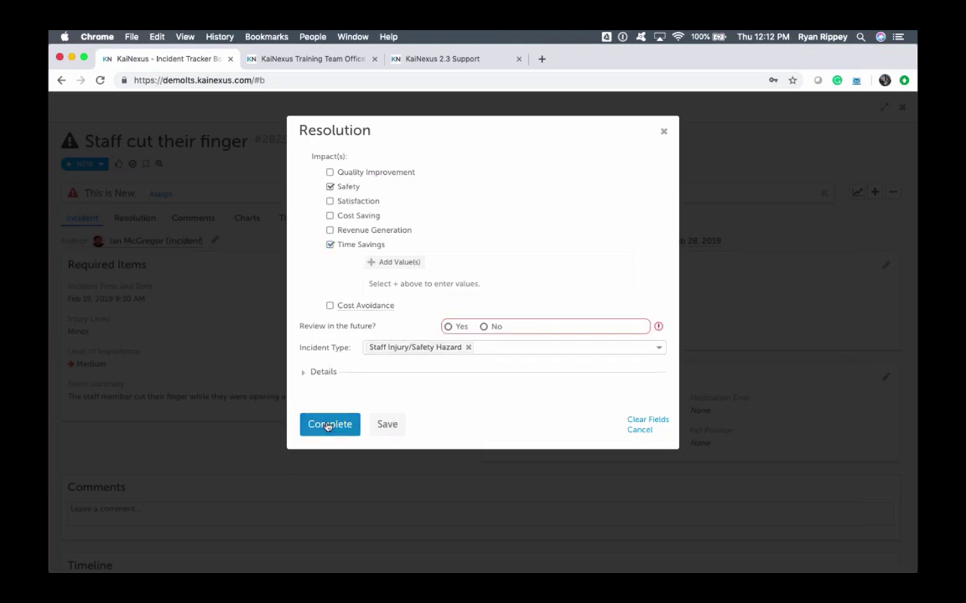
left_click(484, 326)
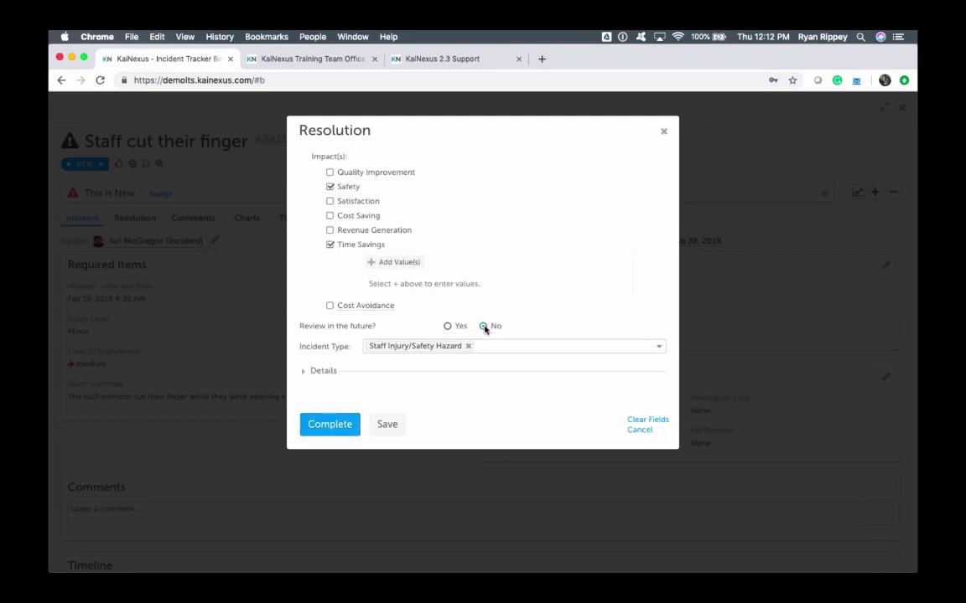
left_click(327, 424)
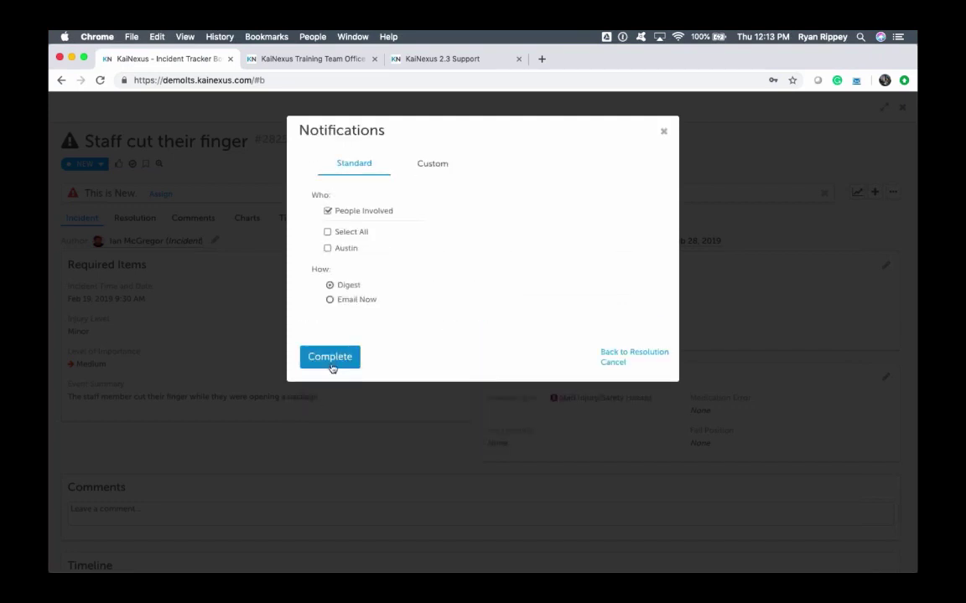
left_click(319, 357)
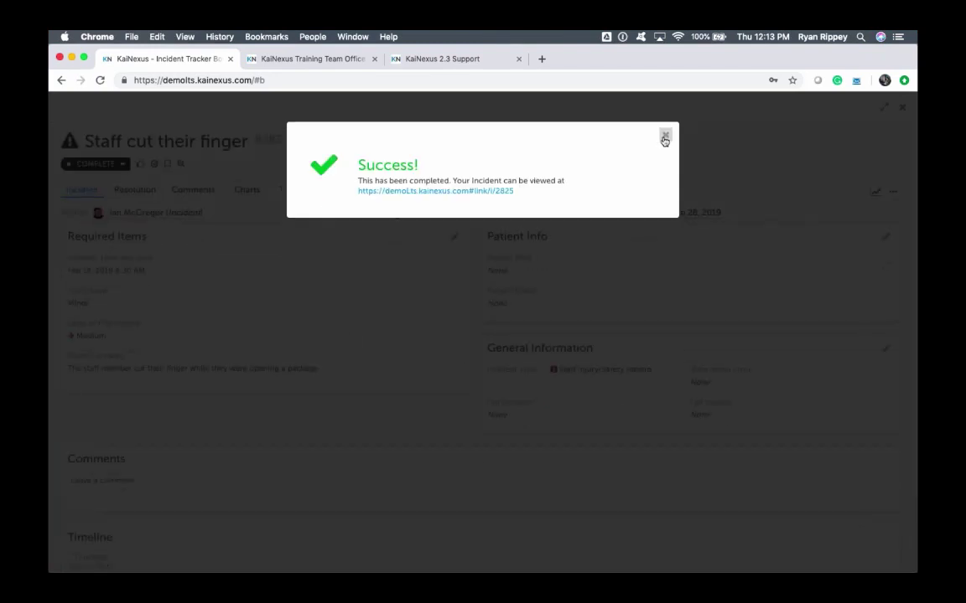
left_click(665, 137)
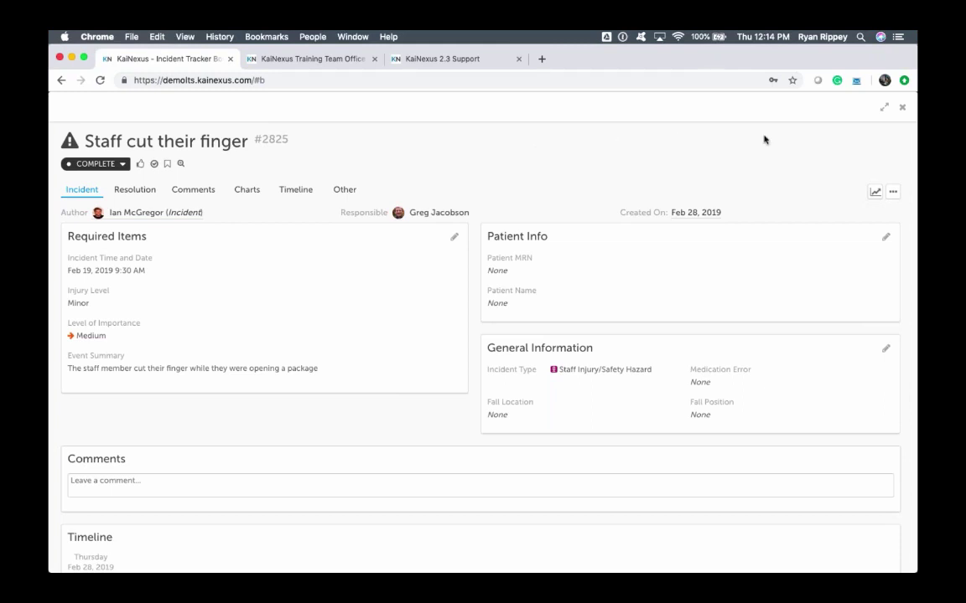
Step: Close the incident and notifications popup, then open Admin > Organization > Roles
left_click(902, 111)
left_click(661, 131)
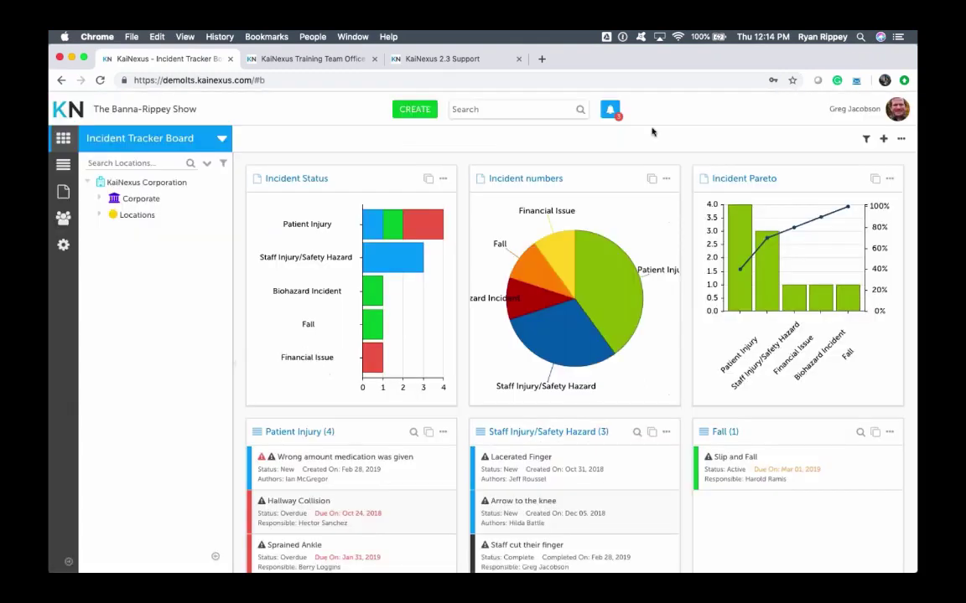
left_click(64, 246)
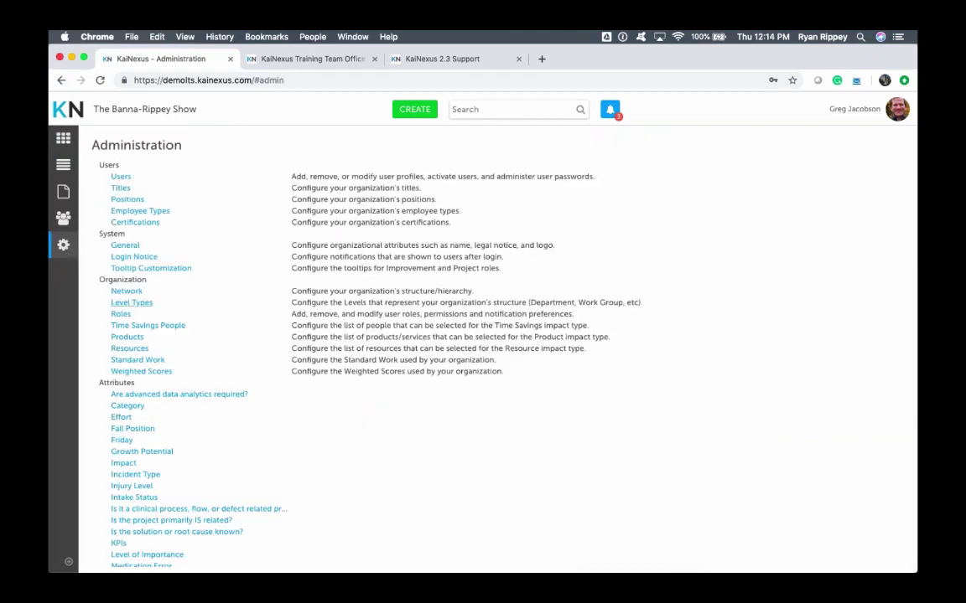
left_click(121, 315)
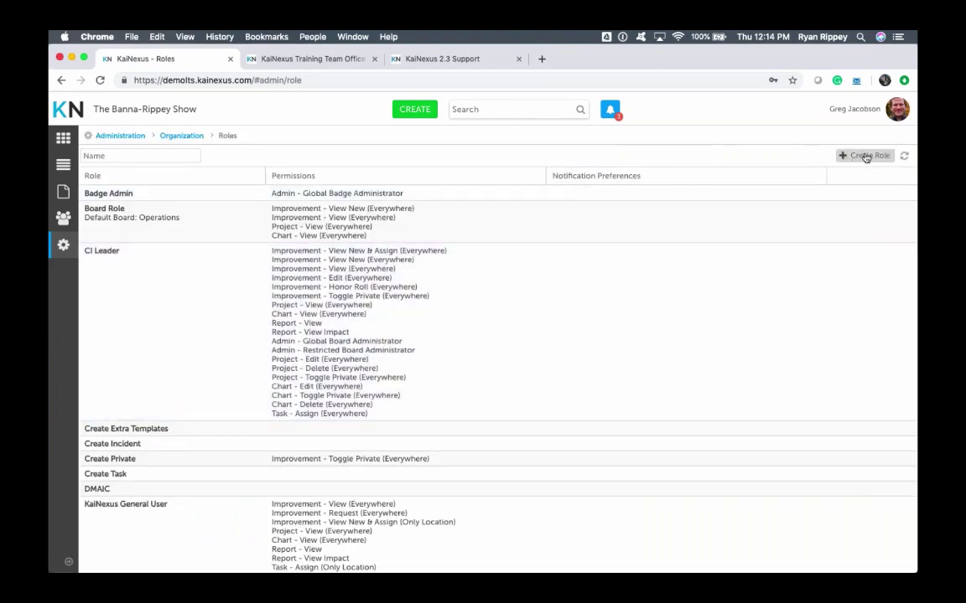
Step: Start a new role and review its permissions, reading the help tips for each Incidents permission
left_click(866, 158)
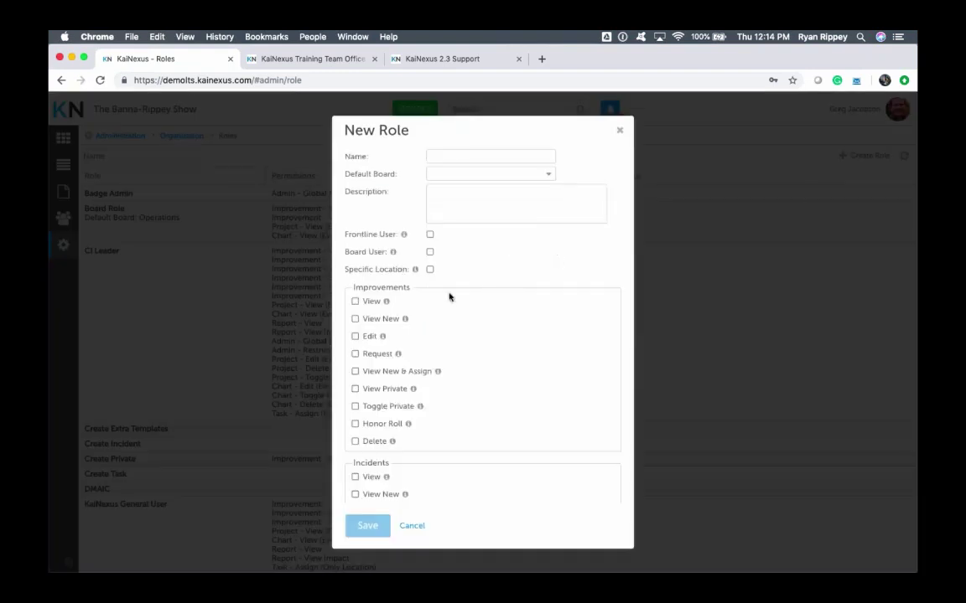
scroll(440, 300, "down", 5)
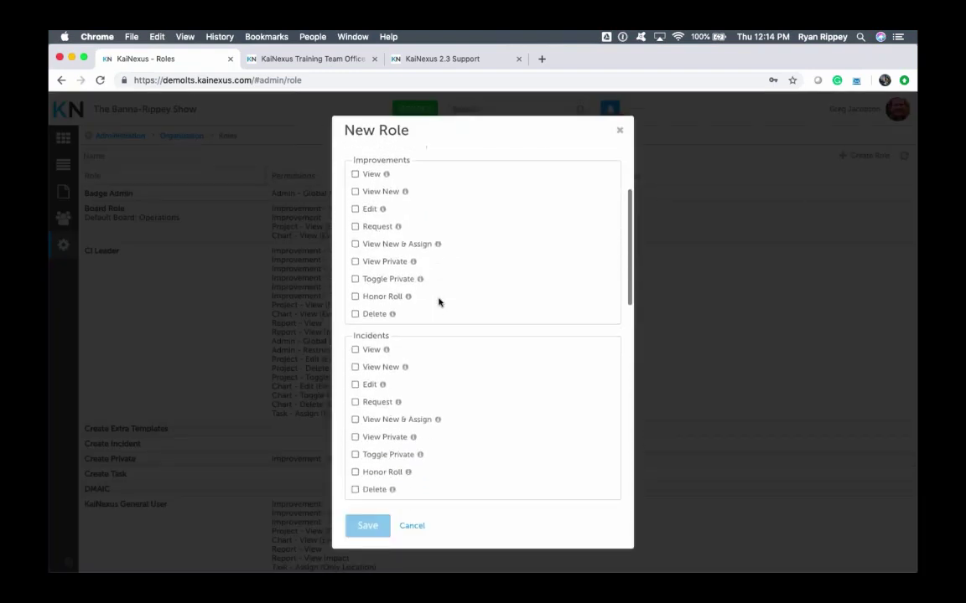
scroll(439, 302, "down", 3)
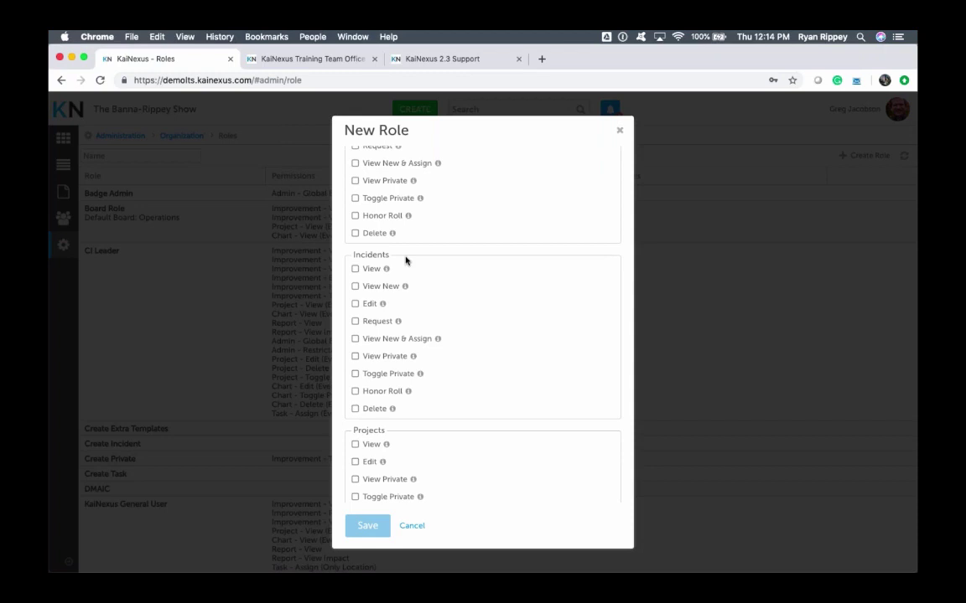
scroll(406, 261, "up", 3)
right_click(405, 257)
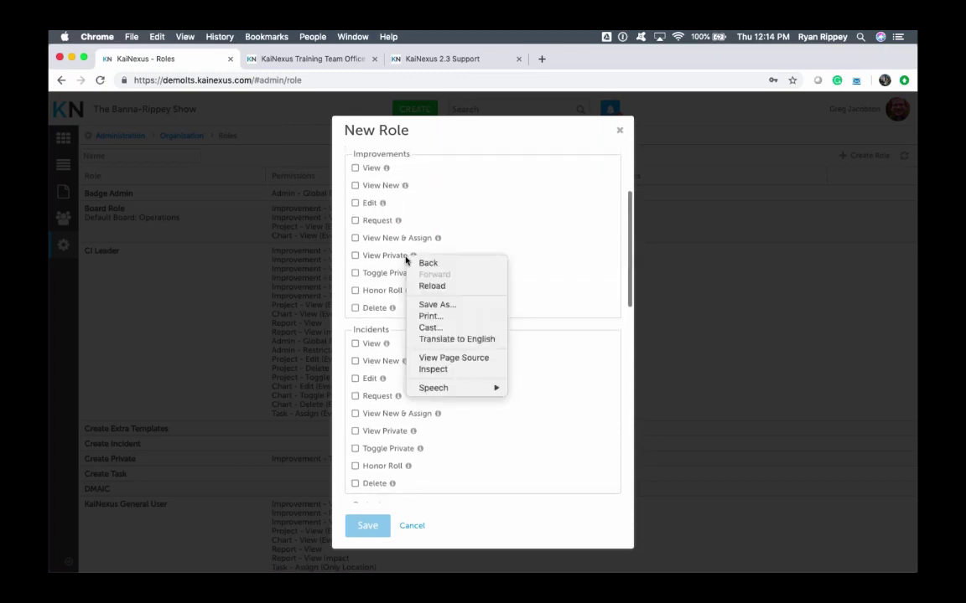
left_click(442, 227)
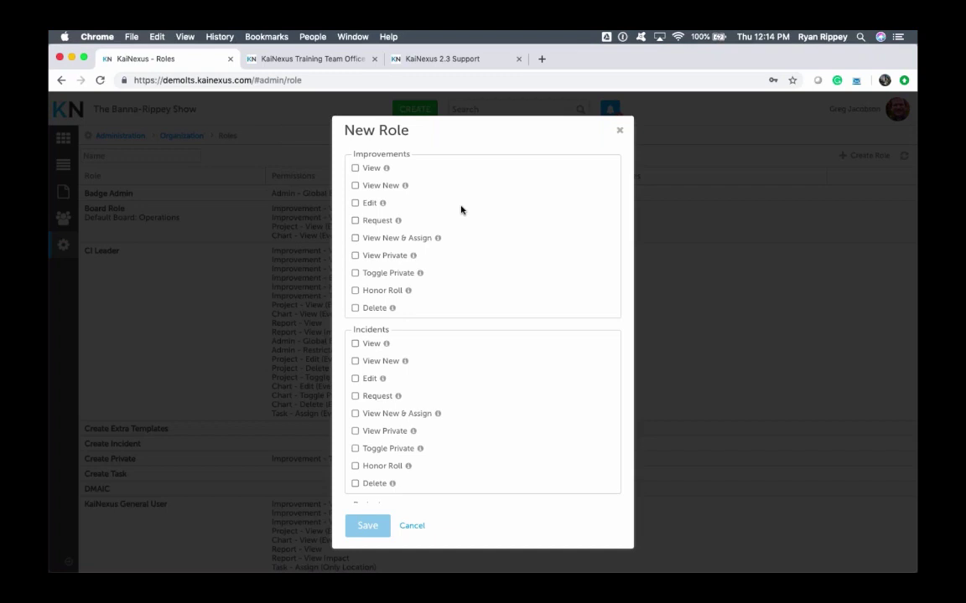
mouse_move(384, 344)
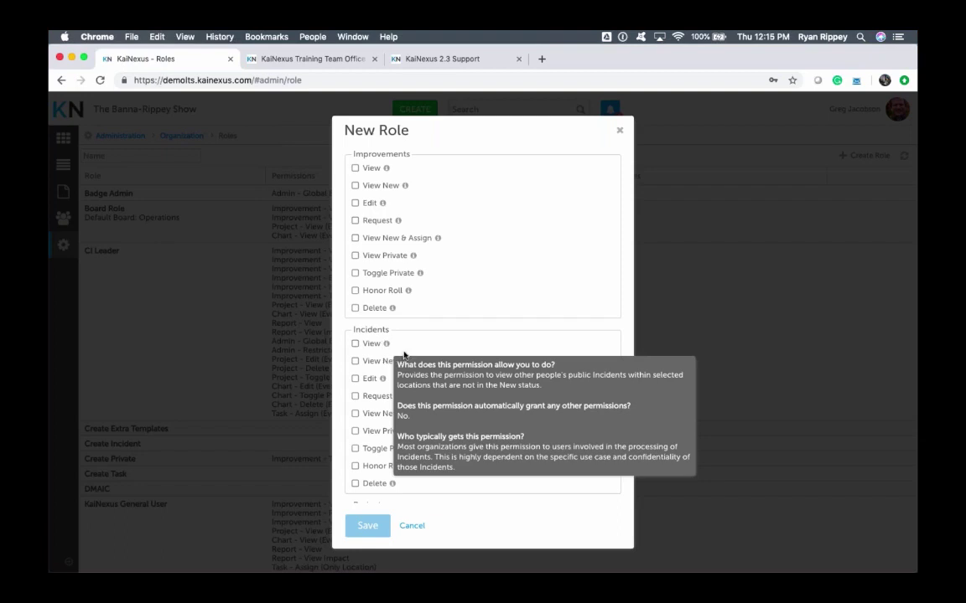
mouse_move(404, 360)
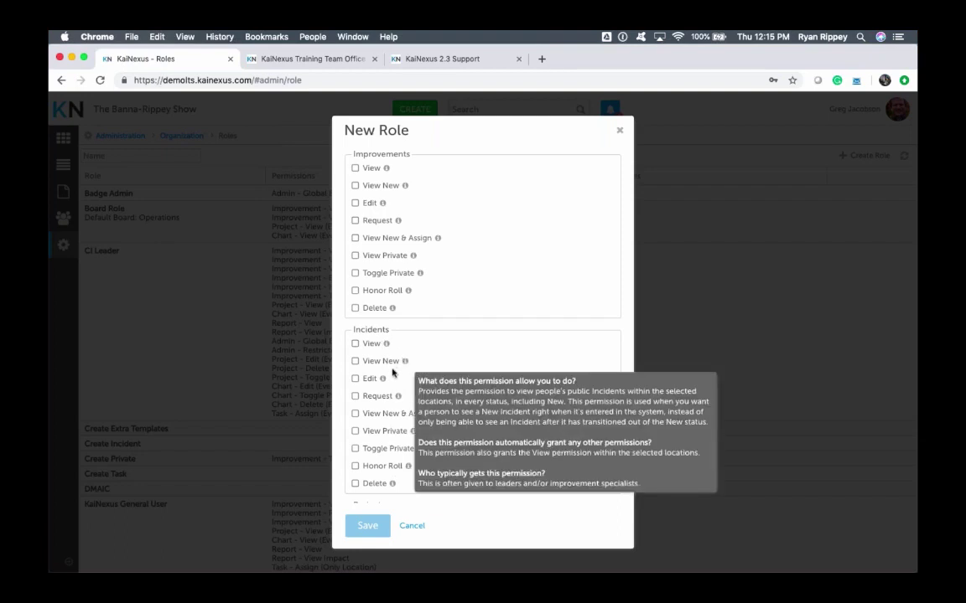
mouse_move(383, 378)
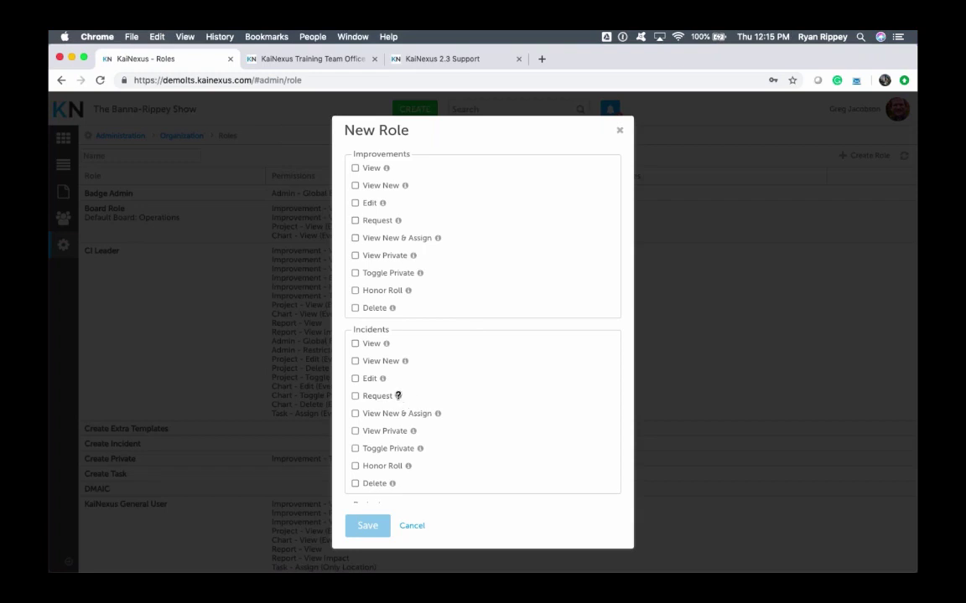
mouse_move(398, 395)
mouse_move(437, 412)
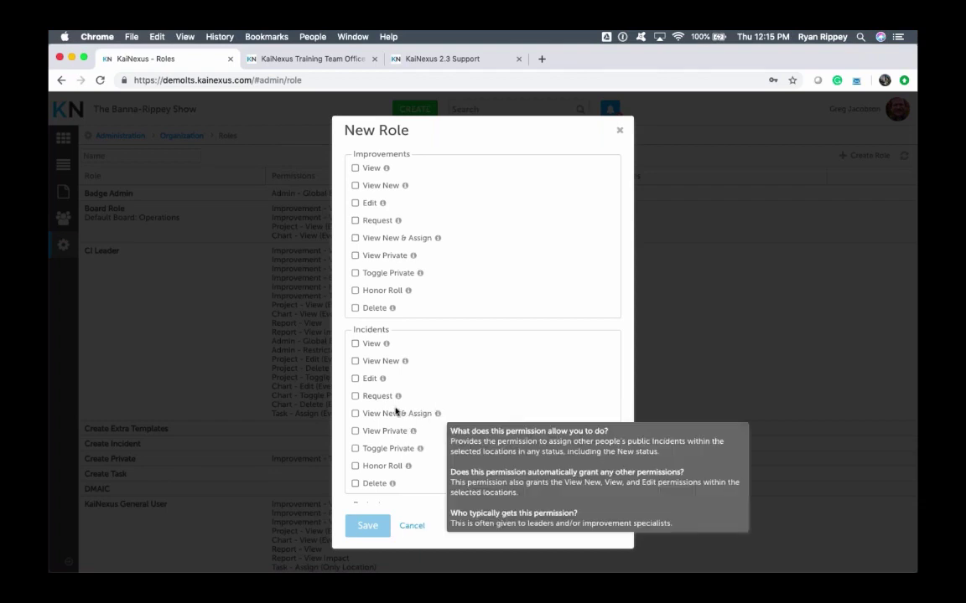
Step: Grant the role Incidents View New & Assign and check its Everywhere scope options
left_click(355, 414)
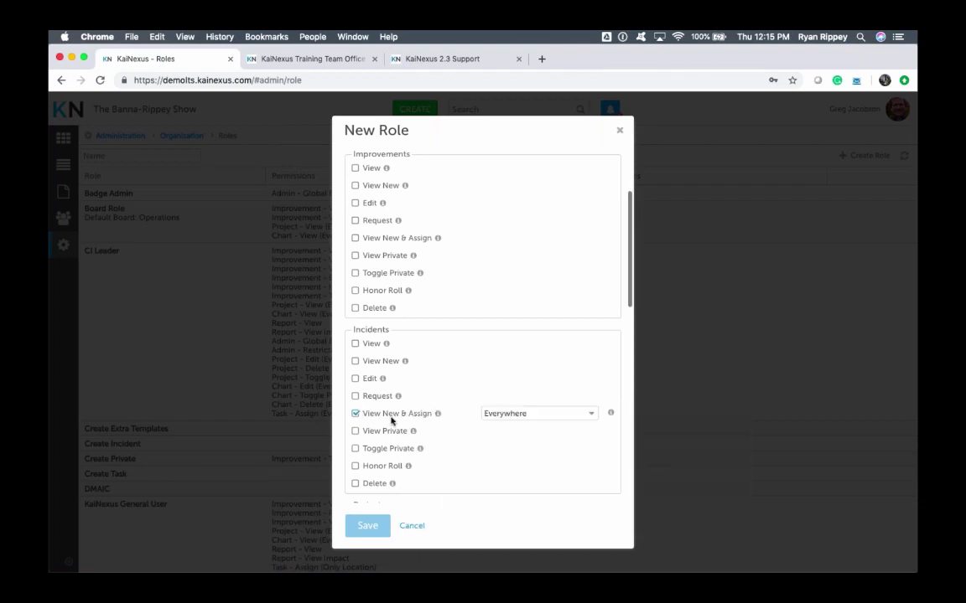
left_click(592, 416)
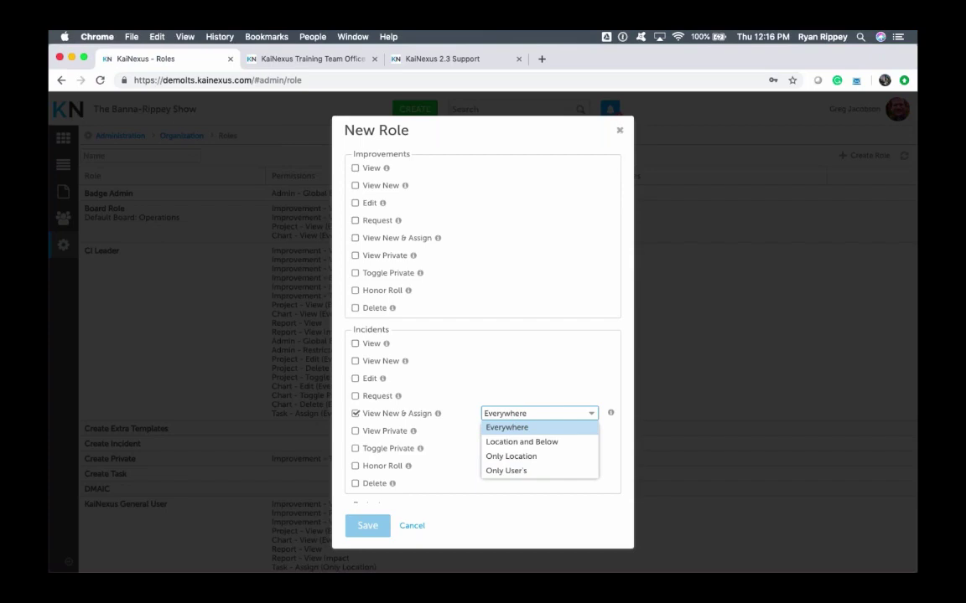
Step: Discard the unsaved new role and open the Incident Tracker Board
left_click(620, 135)
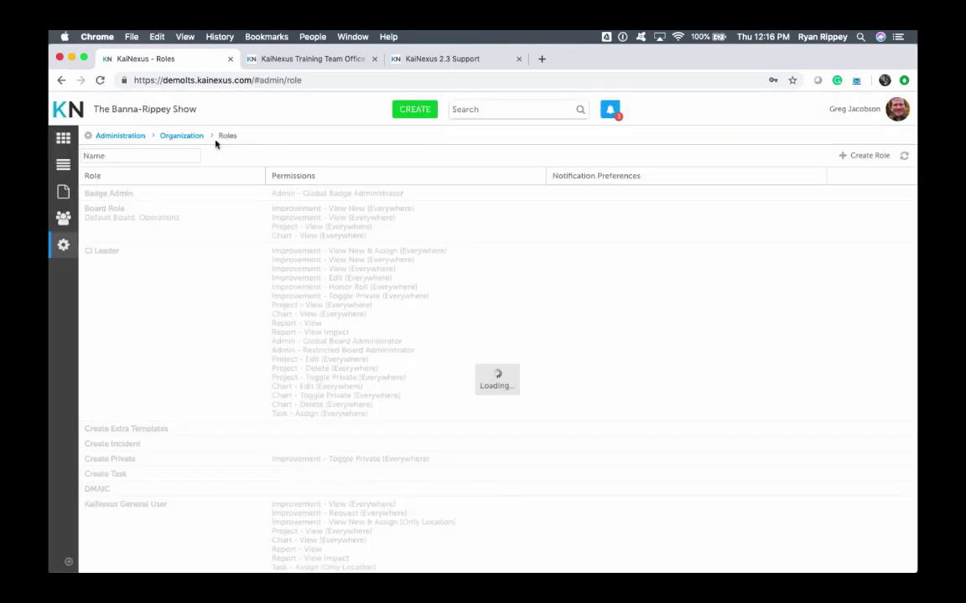
left_click(63, 139)
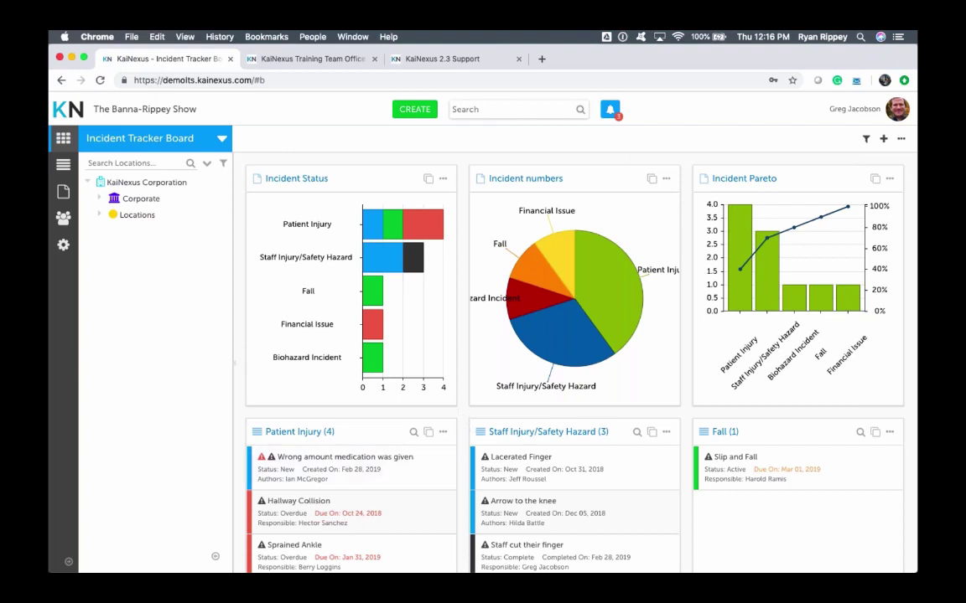
scroll(234, 469, "down", 1)
Step: Collapse the Locations tree so the charts span wider, then look through the incident cards
left_click(215, 557)
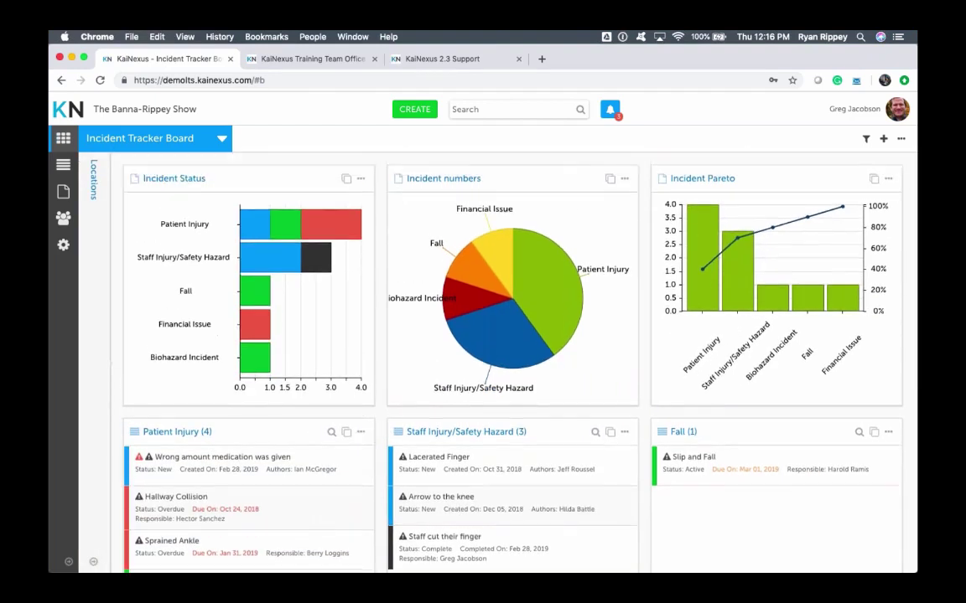
scroll(512, 352, "down", 10)
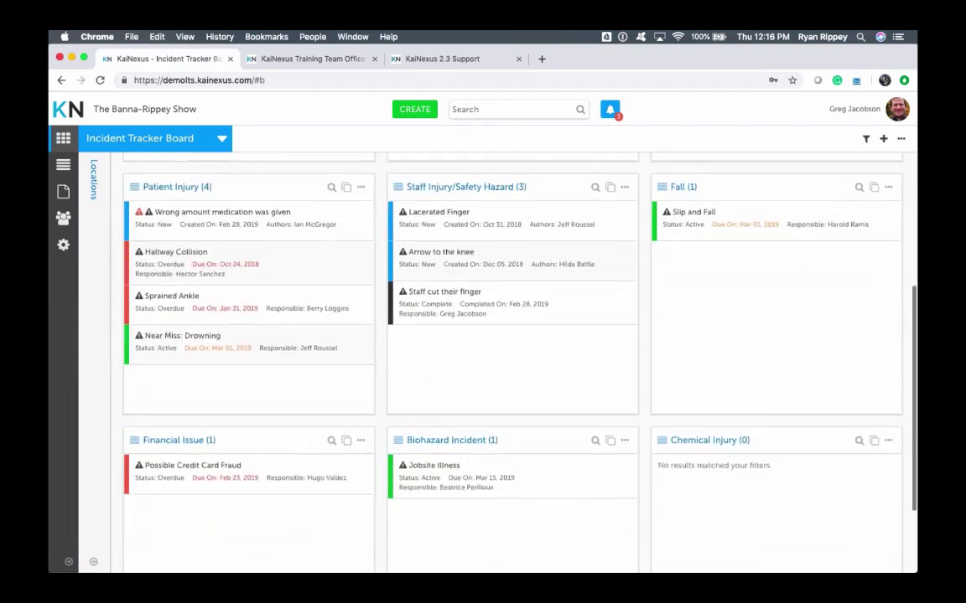
scroll(458, 362, "up", 3)
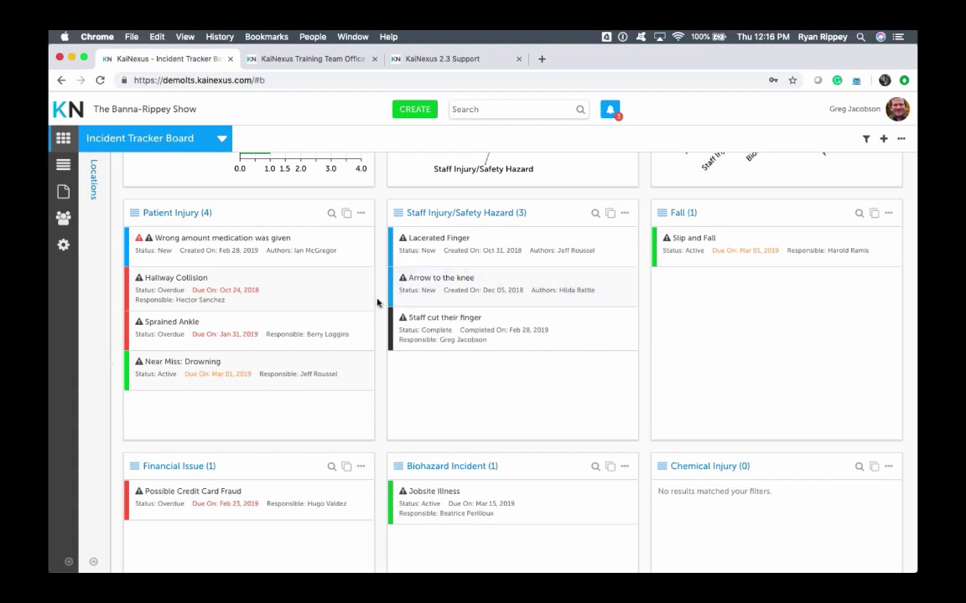
scroll(377, 303, "down", 4)
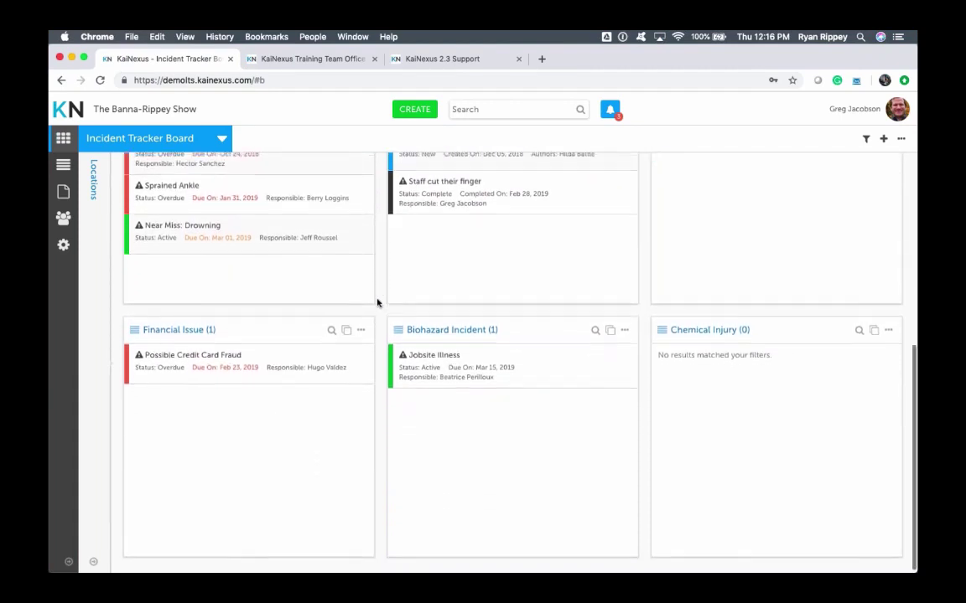
scroll(377, 304, "up", 4)
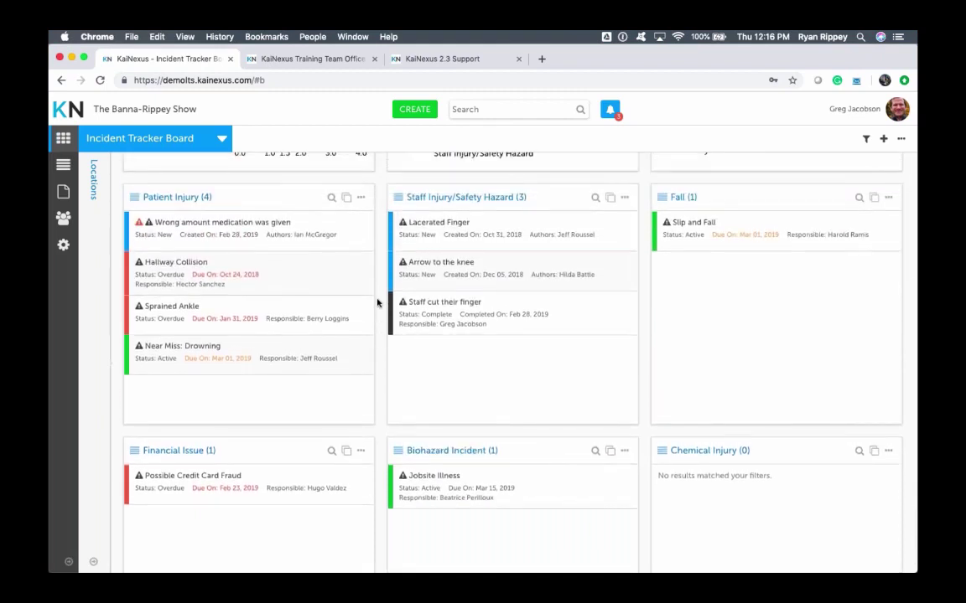
scroll(377, 303, "up", 2)
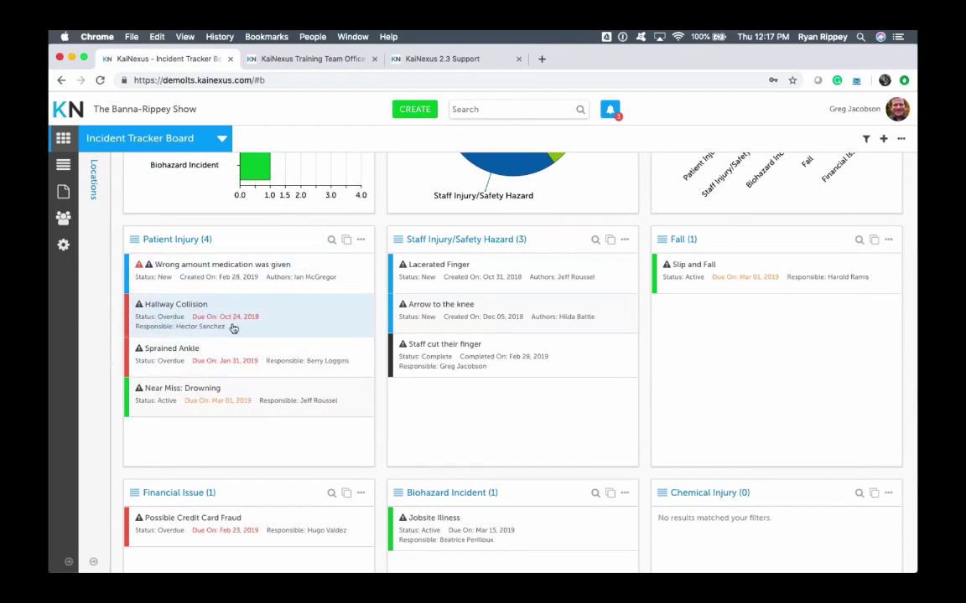
scroll(338, 310, "up", 3)
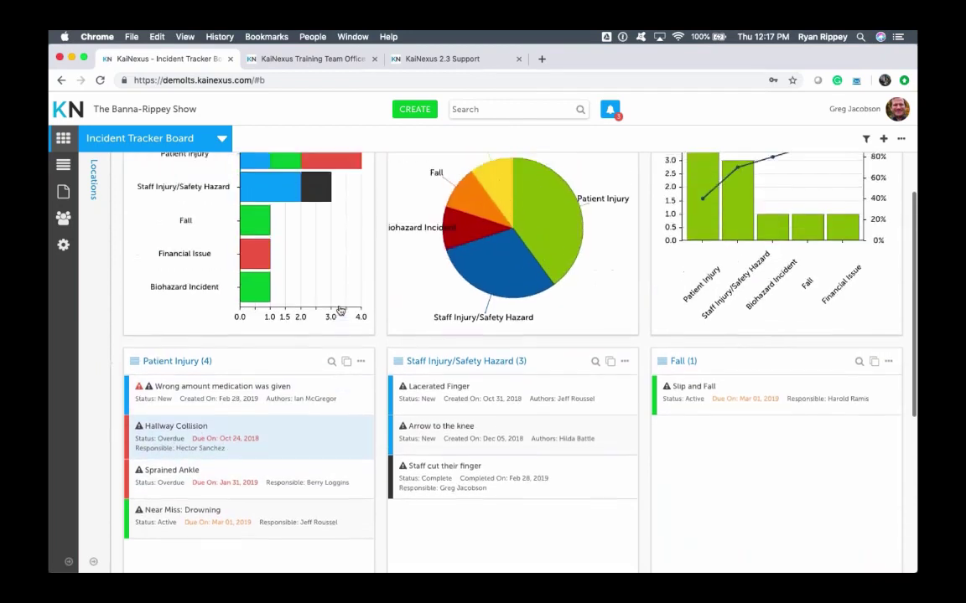
scroll(340, 310, "up", 2)
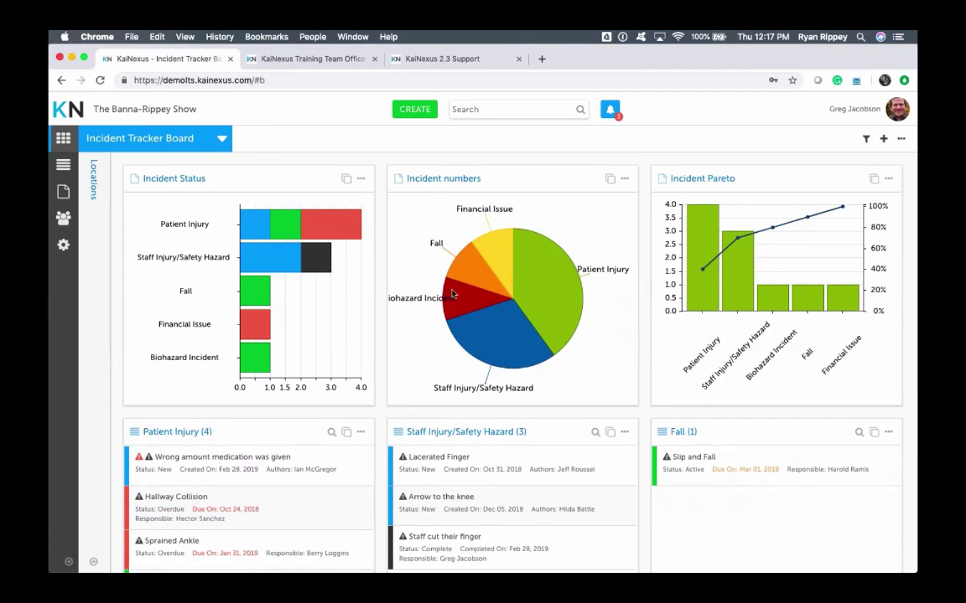
Step: Pull the Patient Injury slice out of the Incident numbers pie and check the Incident Status bar values
left_click(541, 277)
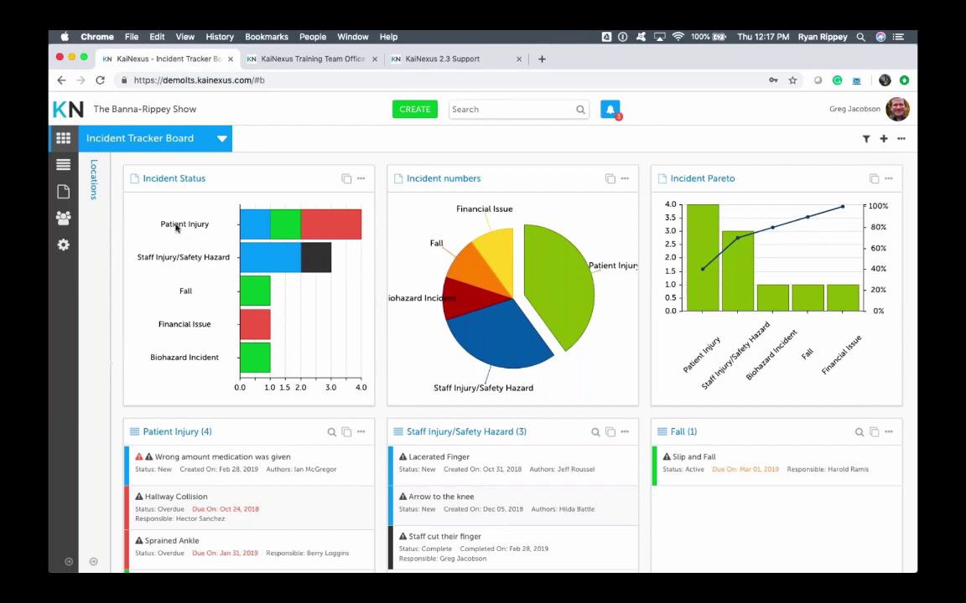
mouse_move(258, 228)
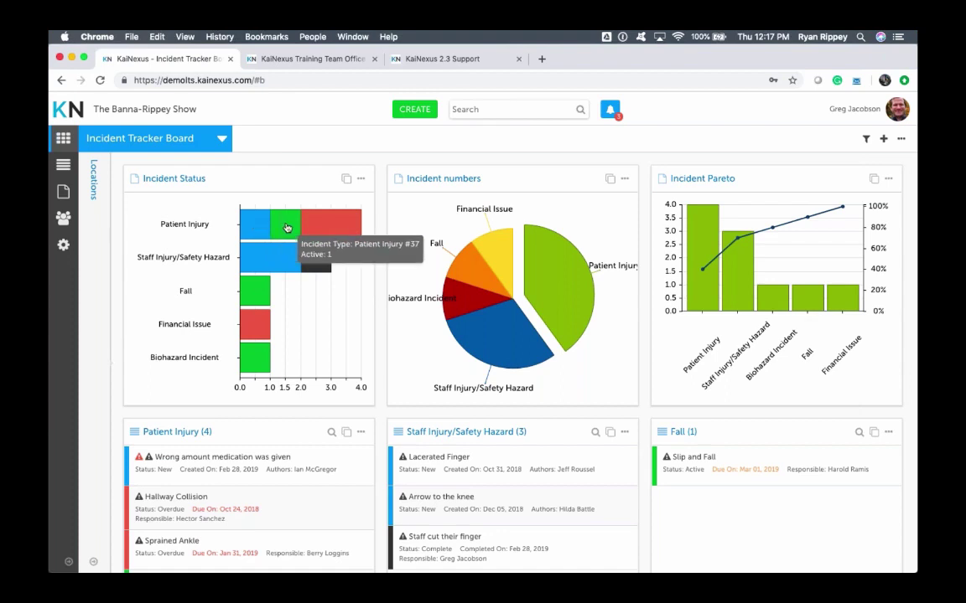
mouse_move(255, 287)
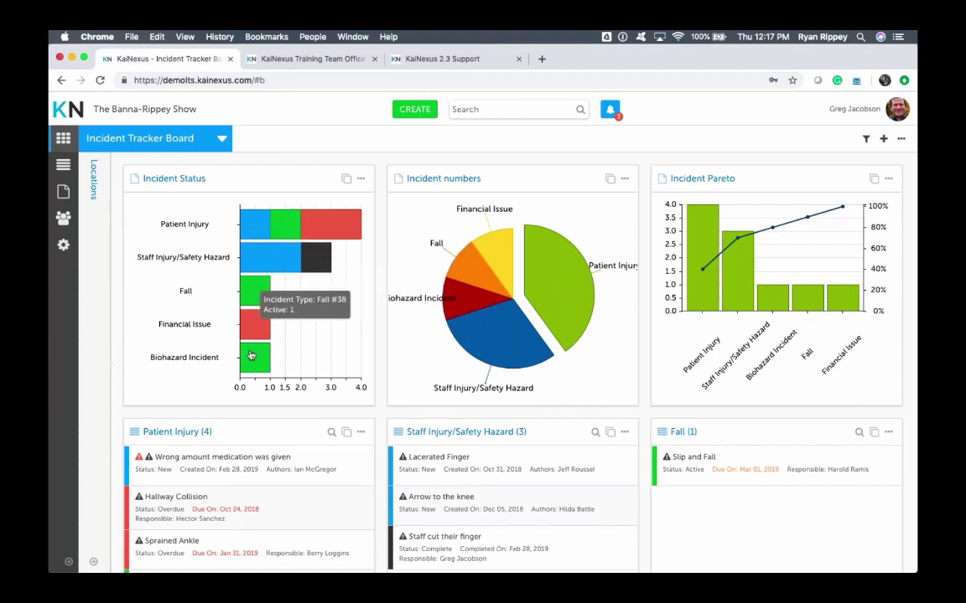
scroll(434, 369, "down", 3)
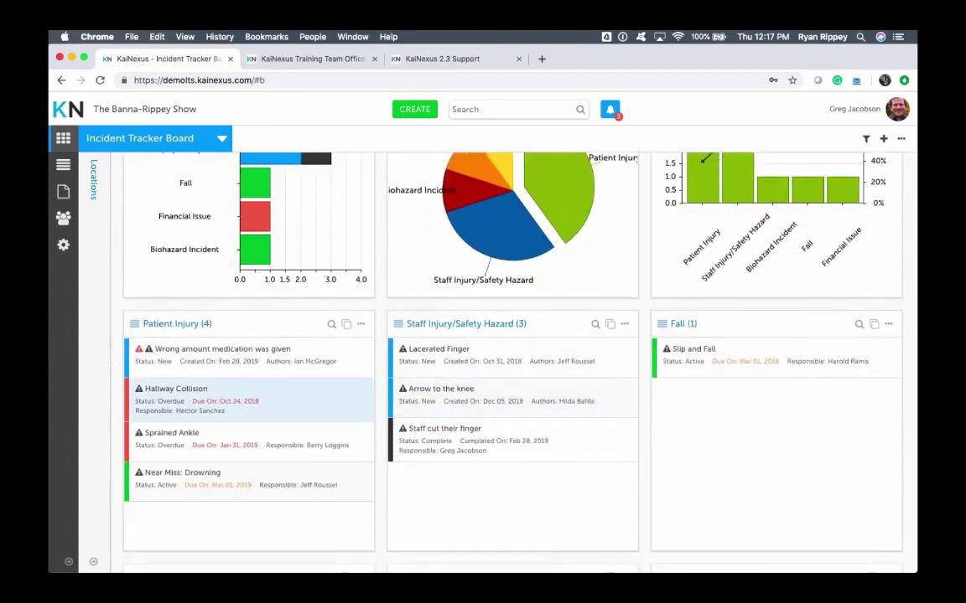
scroll(434, 370, "down", 5)
scroll(221, 339, "up", 10)
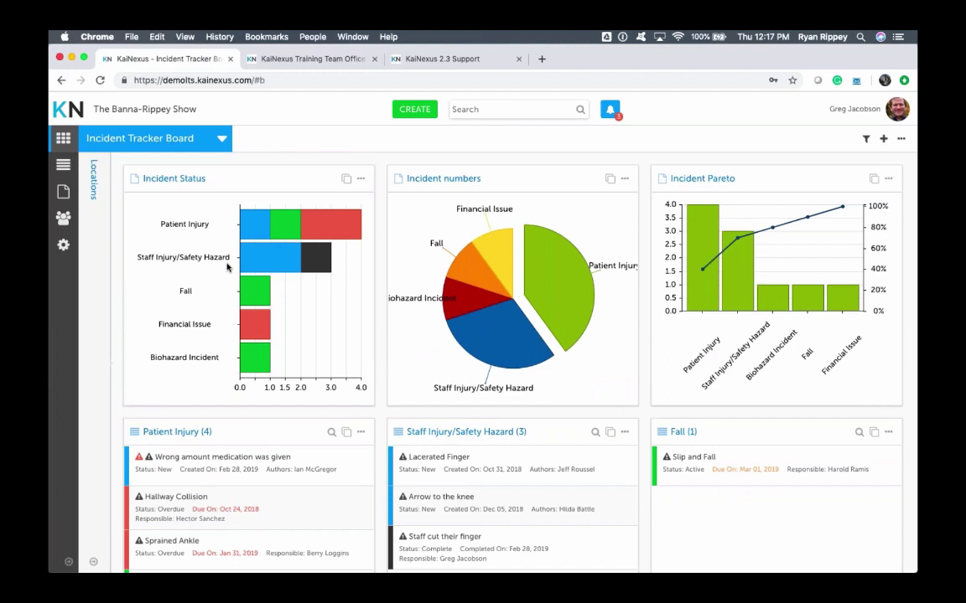
mouse_move(332, 227)
left_click(94, 564)
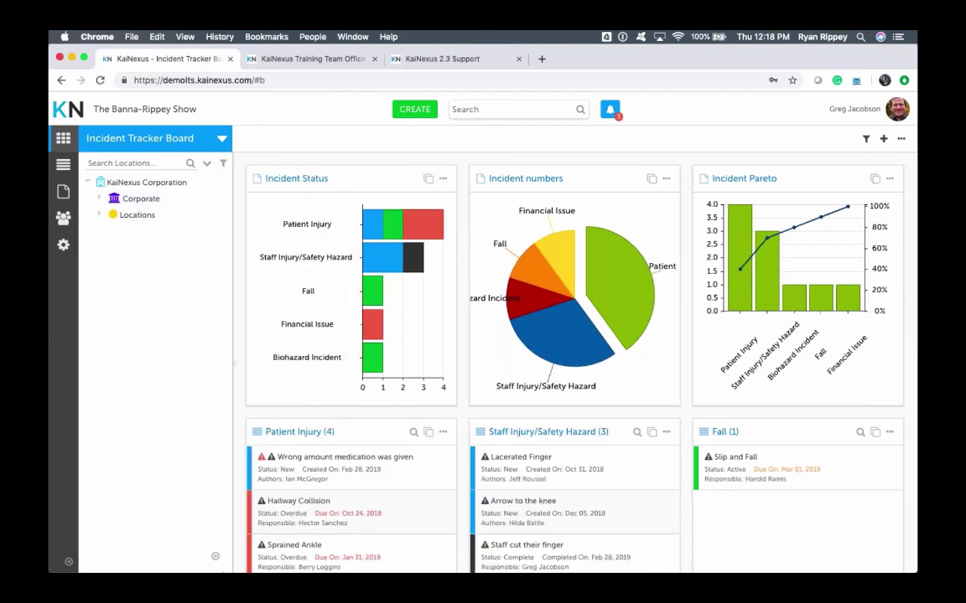
left_click(215, 561)
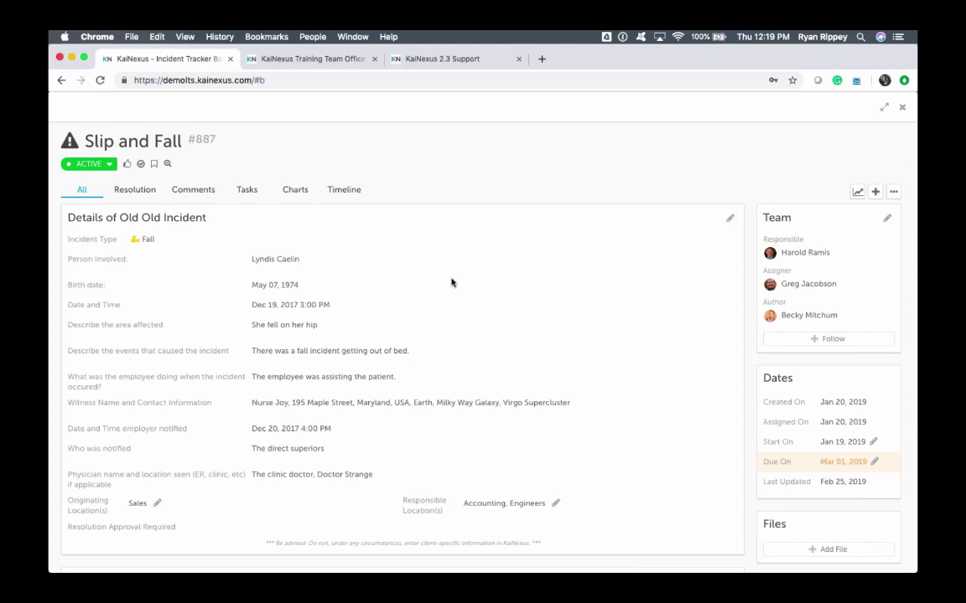
Step: Close the Slip and Fall incident details and open Incident Curve from the Reports page's incident list
key("Escape")
scroll(424, 298, "down", 2)
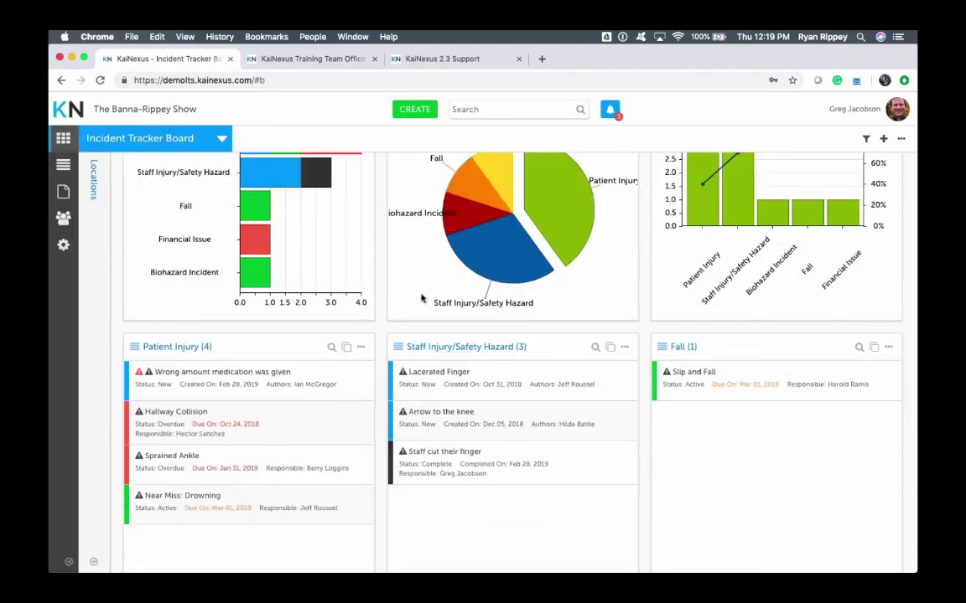
left_click(61, 194)
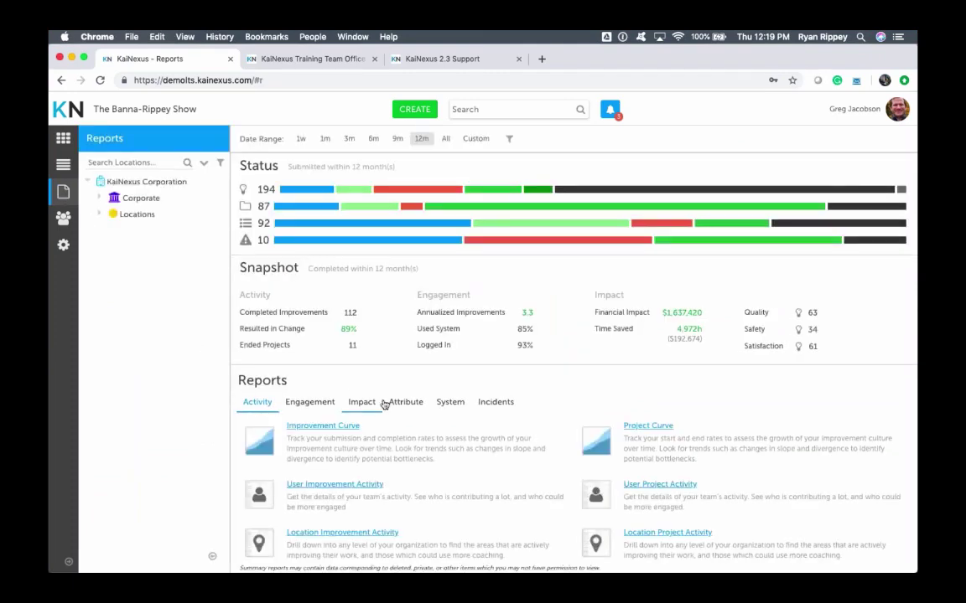
left_click(494, 407)
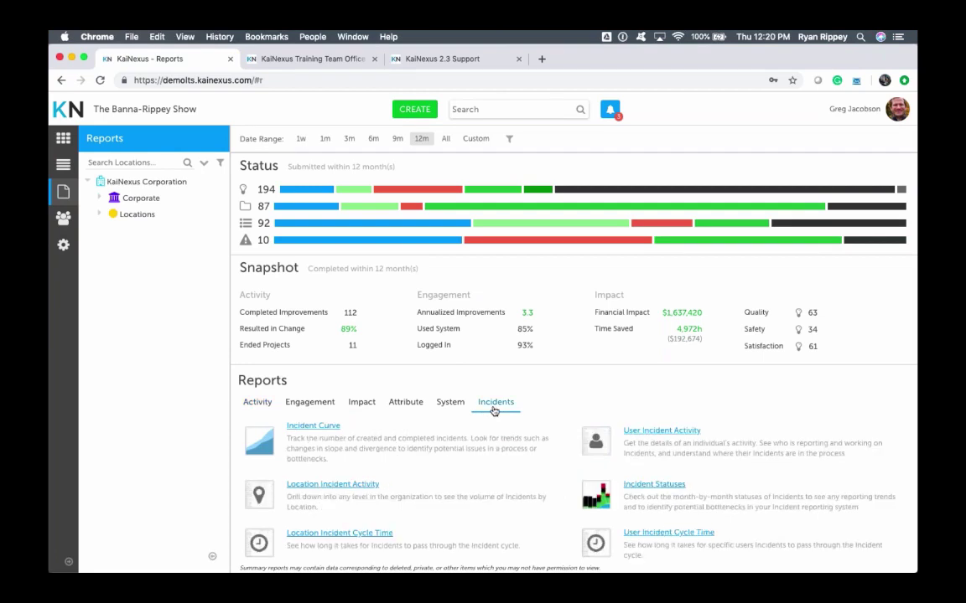
scroll(494, 411, "down", 1)
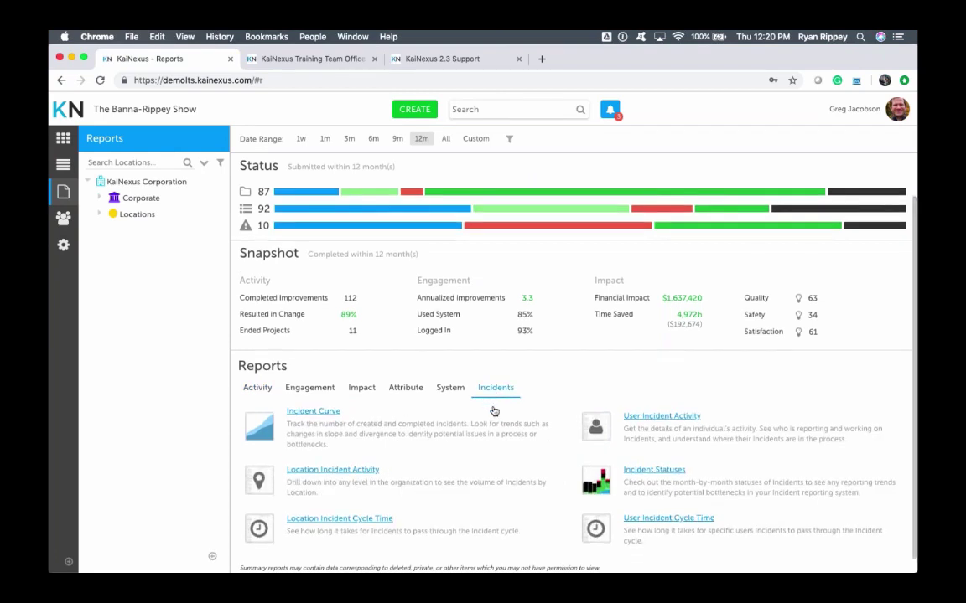
left_click(317, 417)
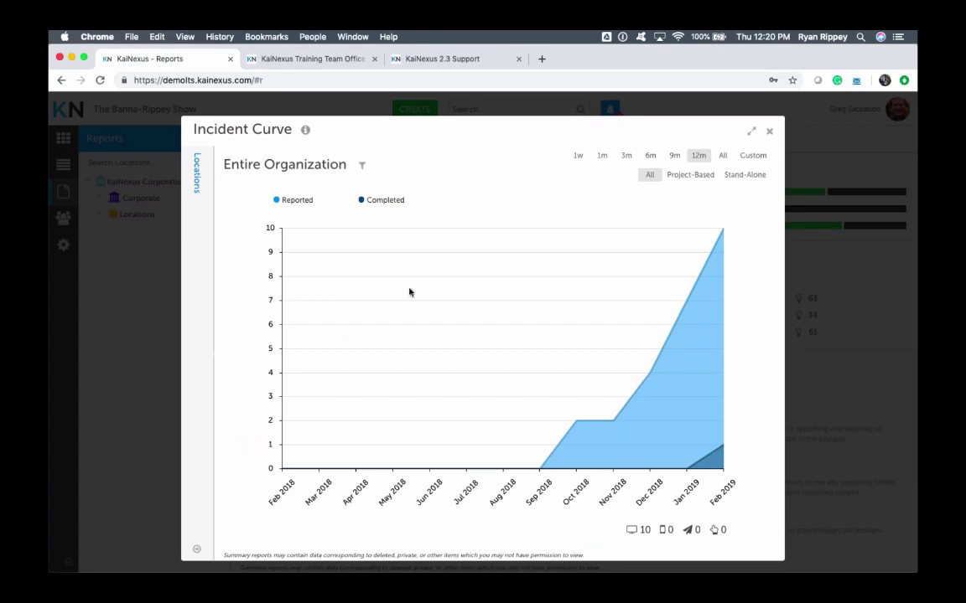
Step: Limit the Incident Curve to the last 6 months, review it, then close the report
left_click(649, 155)
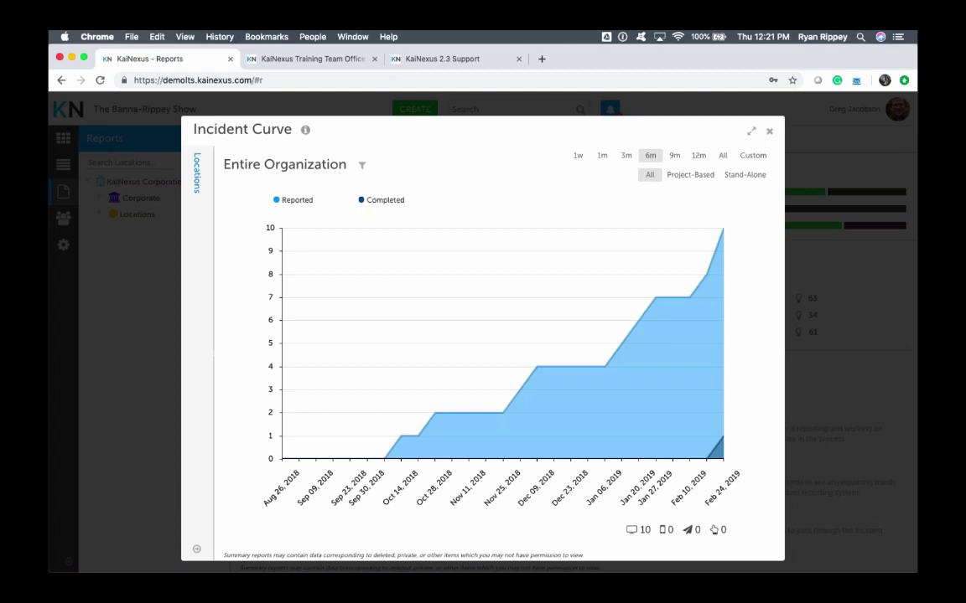
left_click(768, 132)
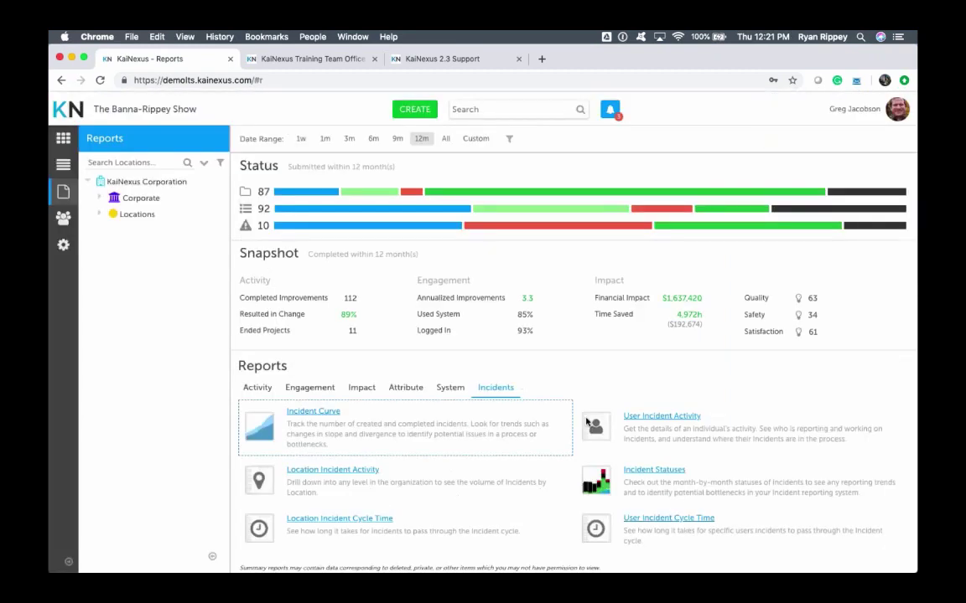
left_click(664, 416)
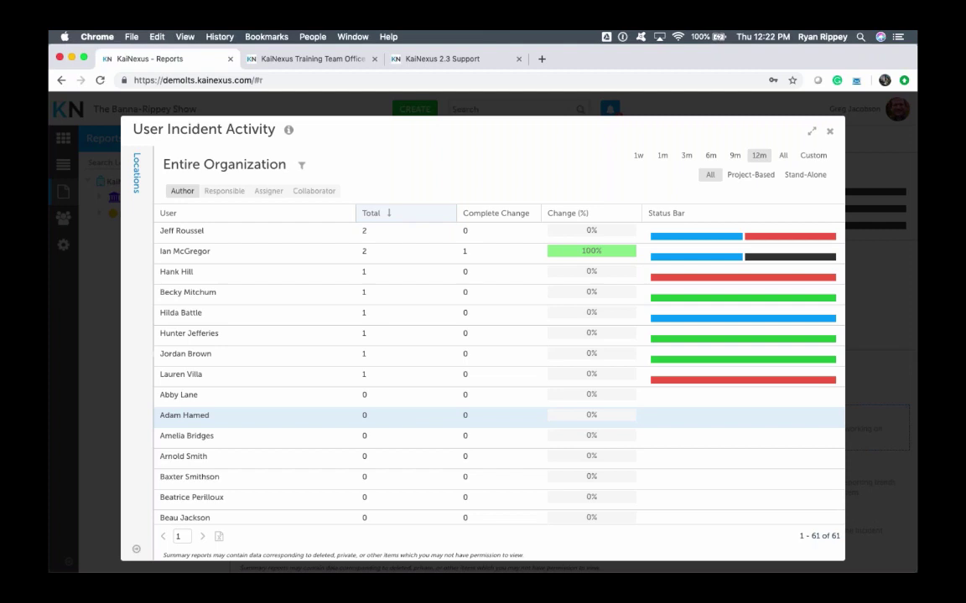
left_click(829, 134)
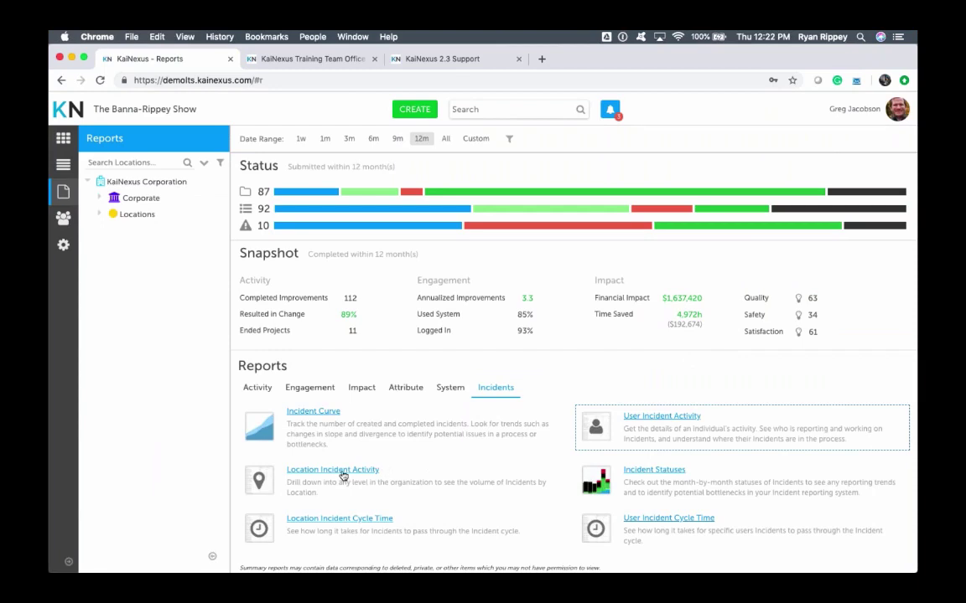
left_click(343, 476)
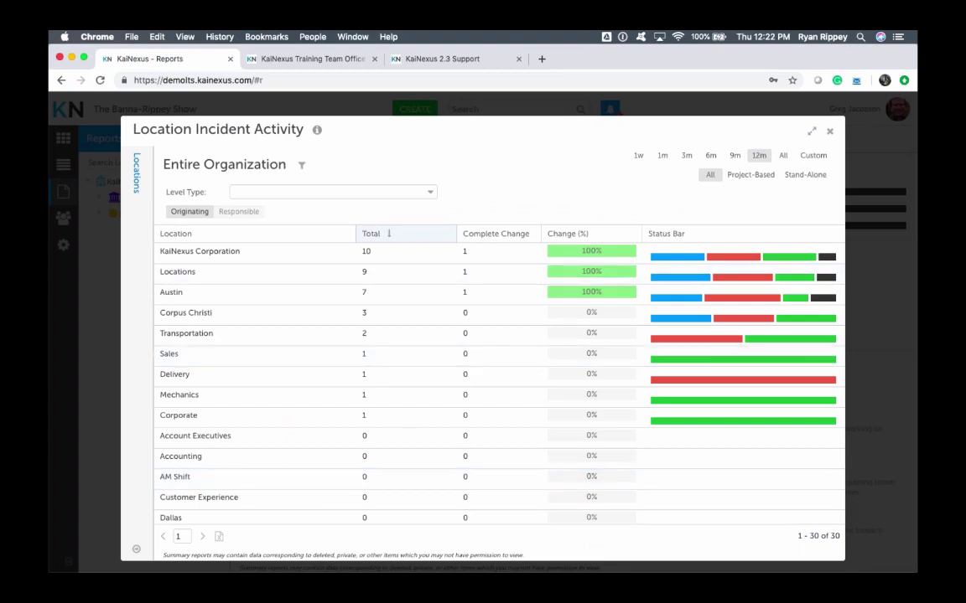
left_click(830, 133)
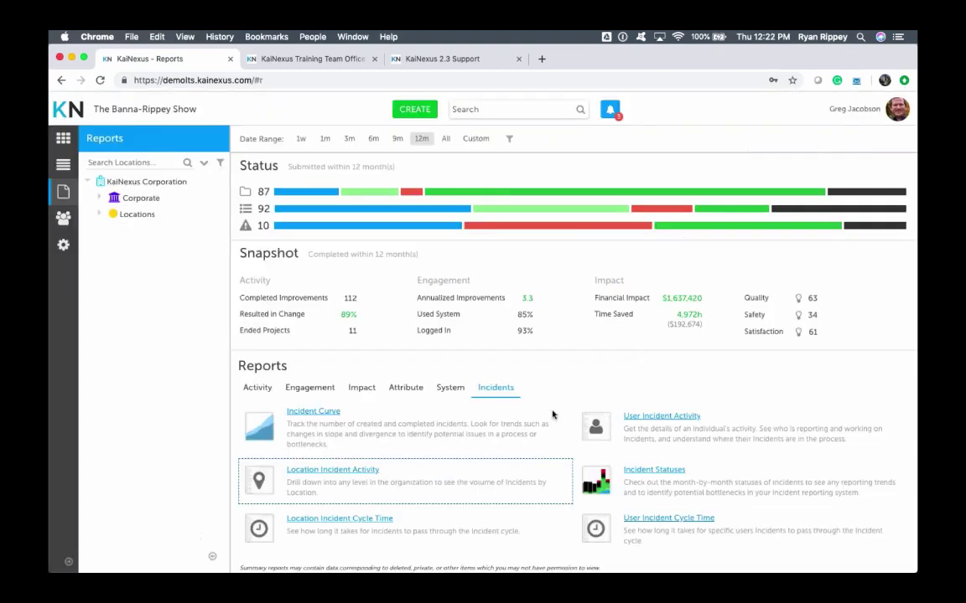
left_click(667, 472)
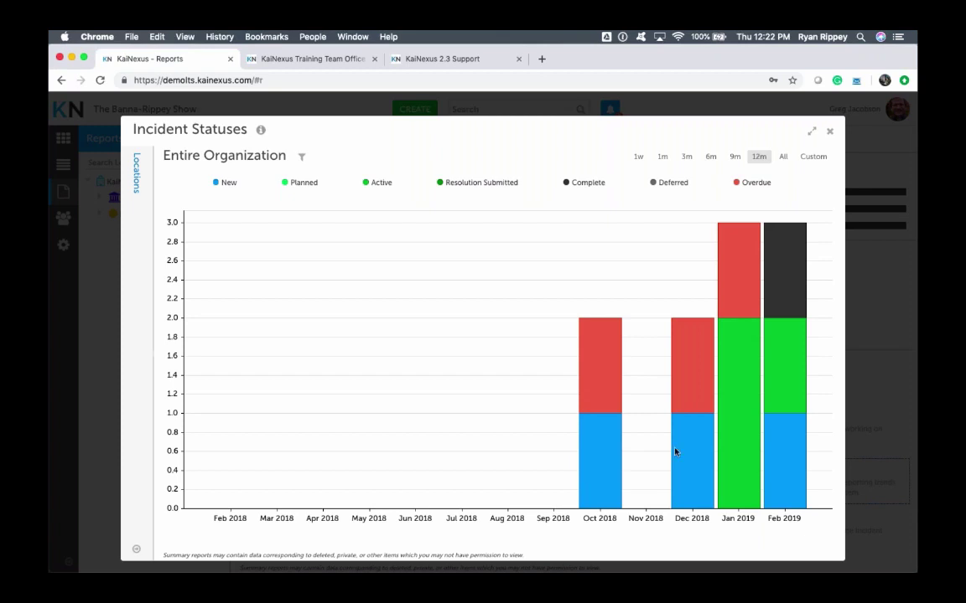
left_click(831, 135)
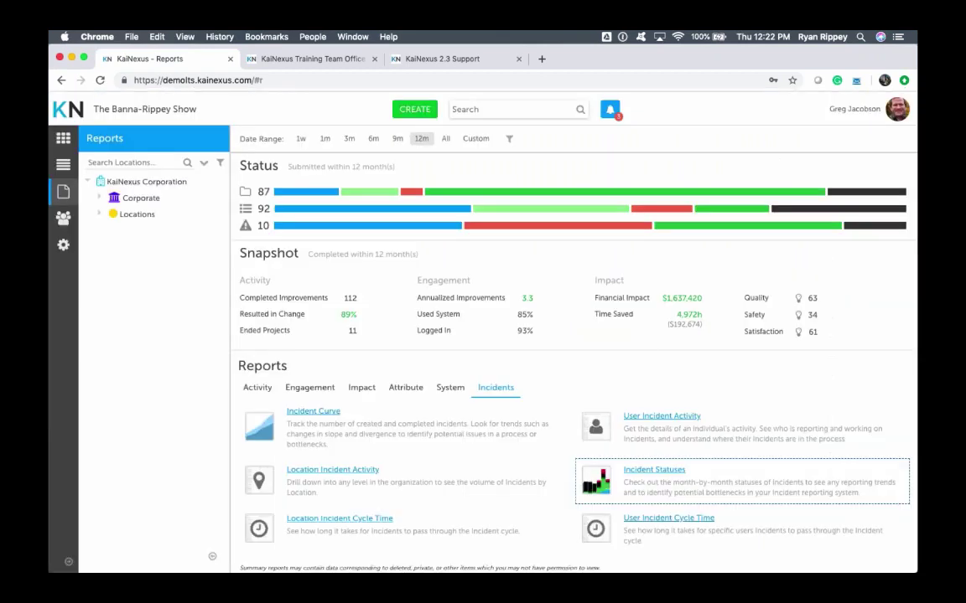
left_click(357, 525)
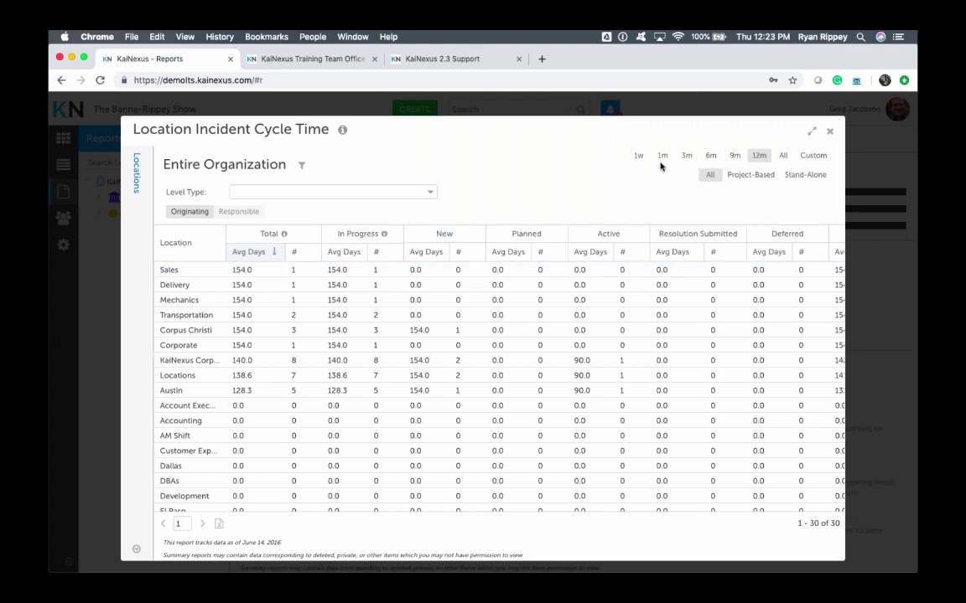
left_click(830, 132)
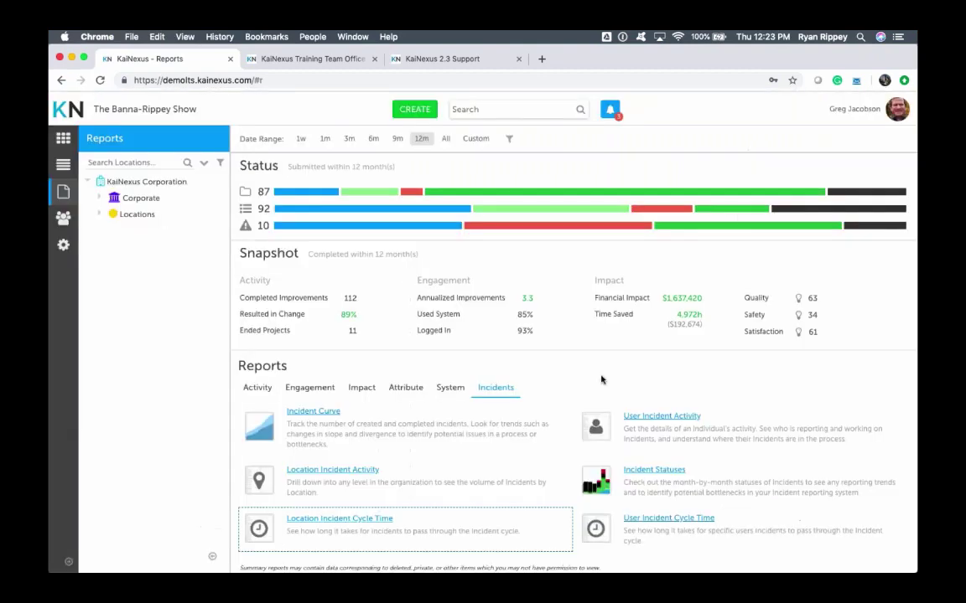
Step: Open the User Incident Cycle Time report, review its per-user averages, then close it
left_click(659, 519)
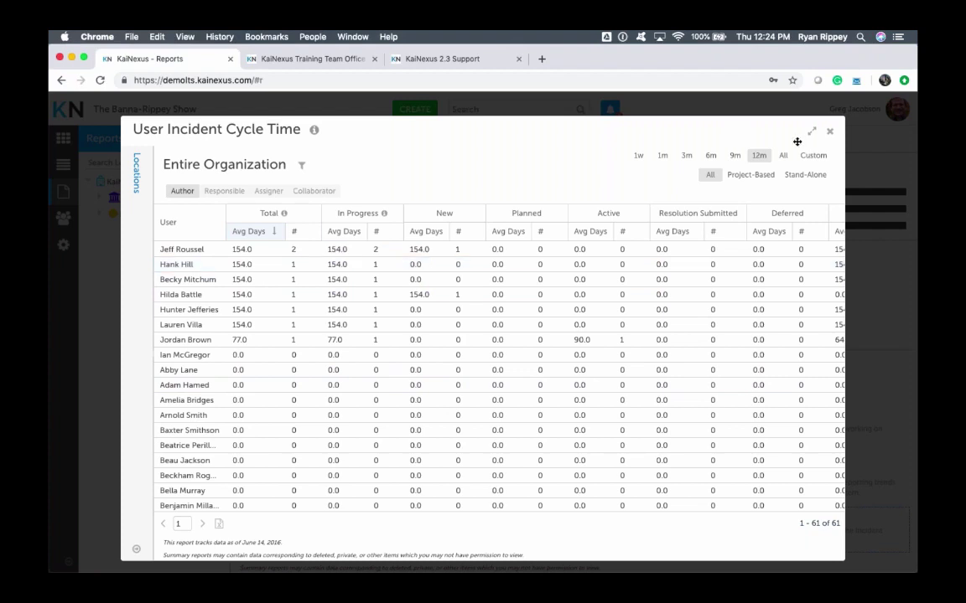
left_click(829, 132)
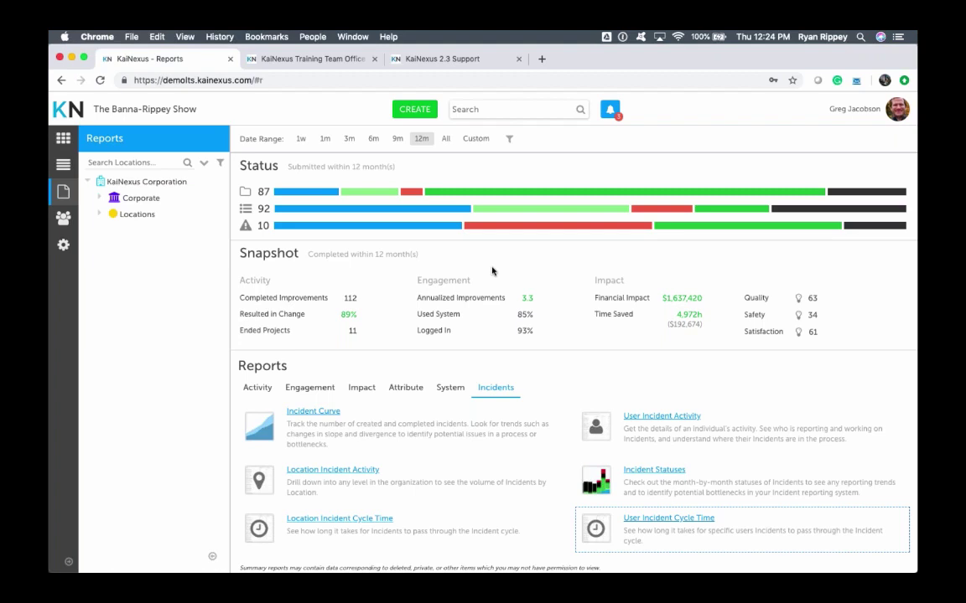
left_click(257, 387)
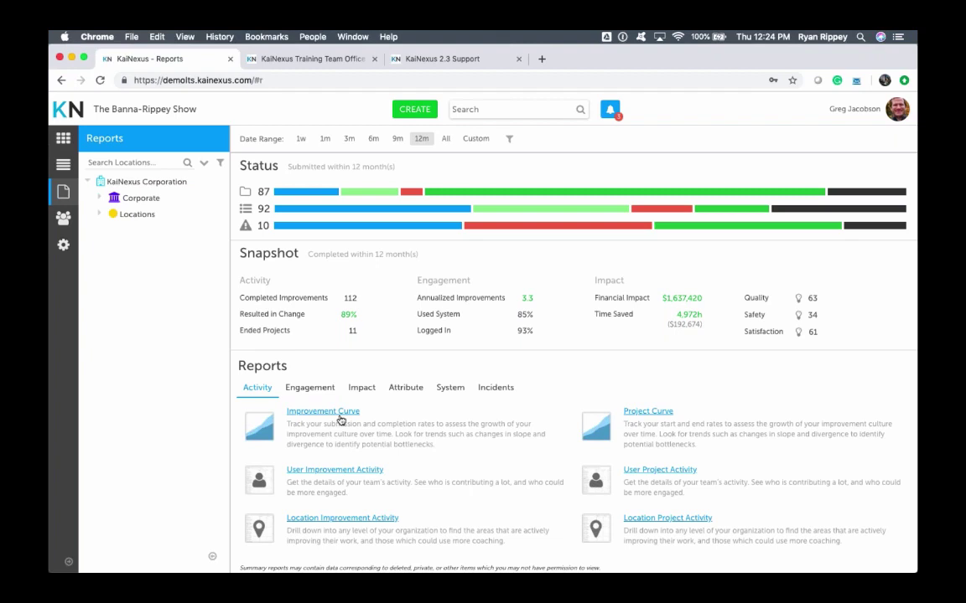
left_click(503, 387)
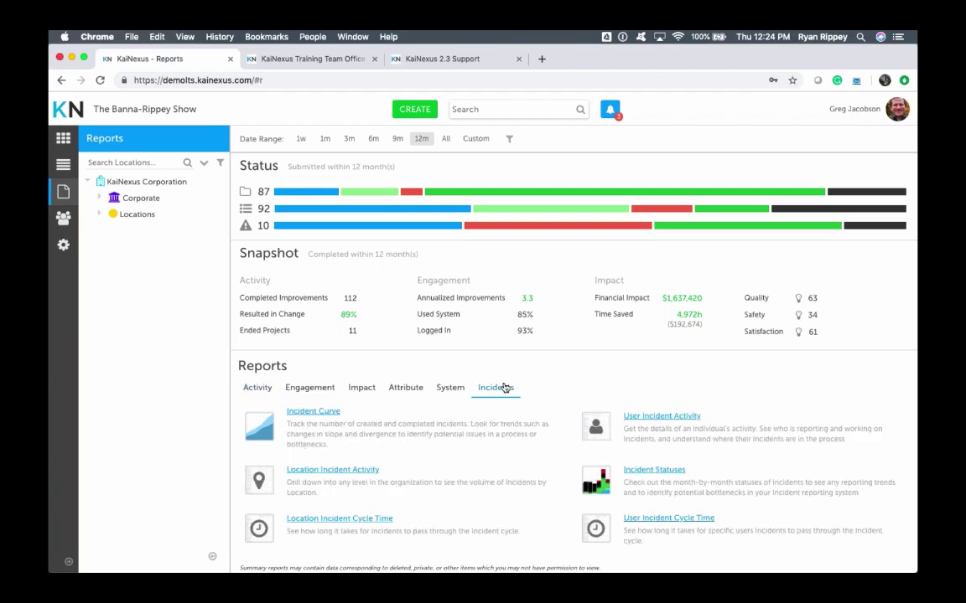
left_click(262, 390)
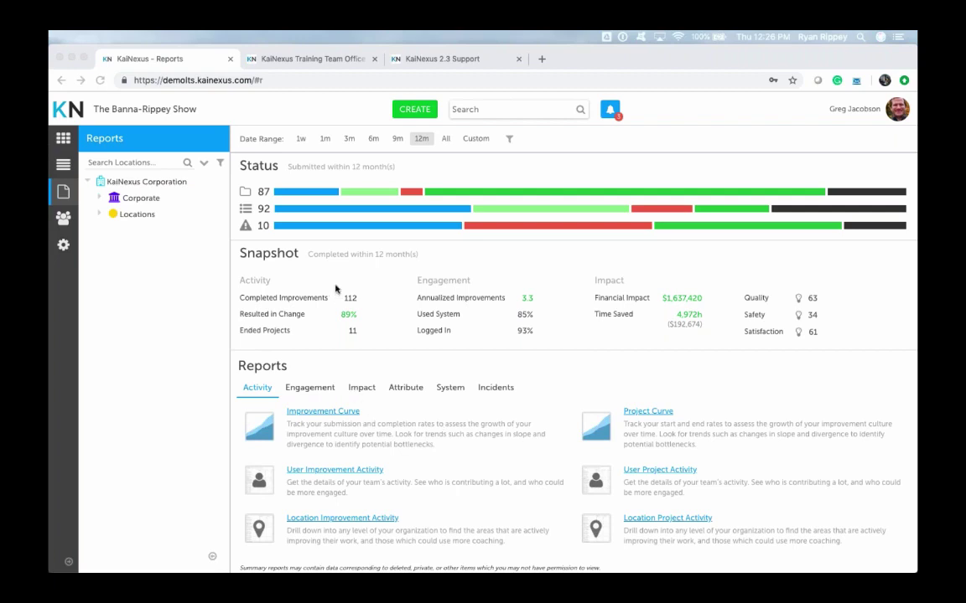
Step: Switch to the Training Team Office Hours page, select its URL, and browse the 2019 and 2018 series
left_click(318, 60)
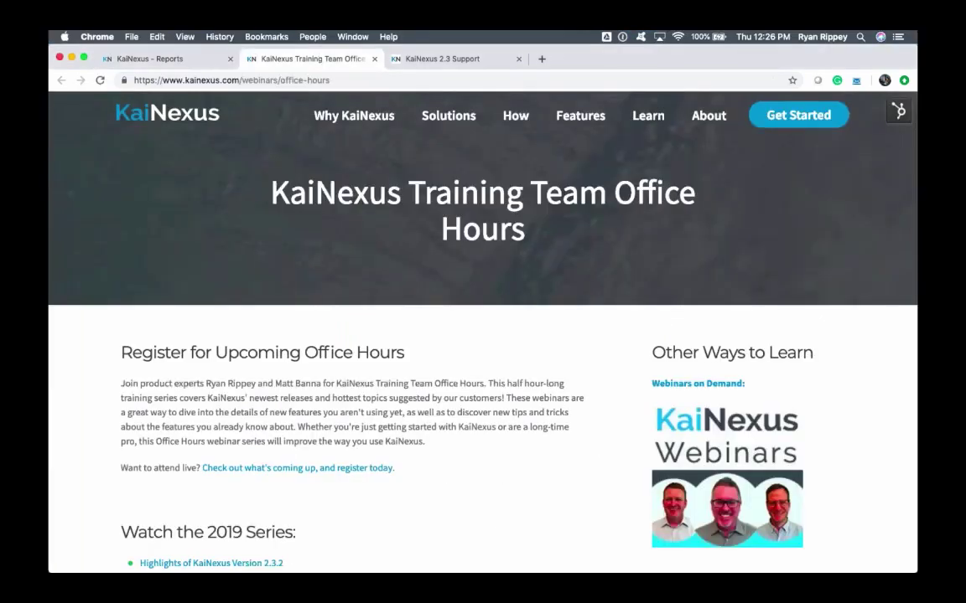
left_click(241, 80)
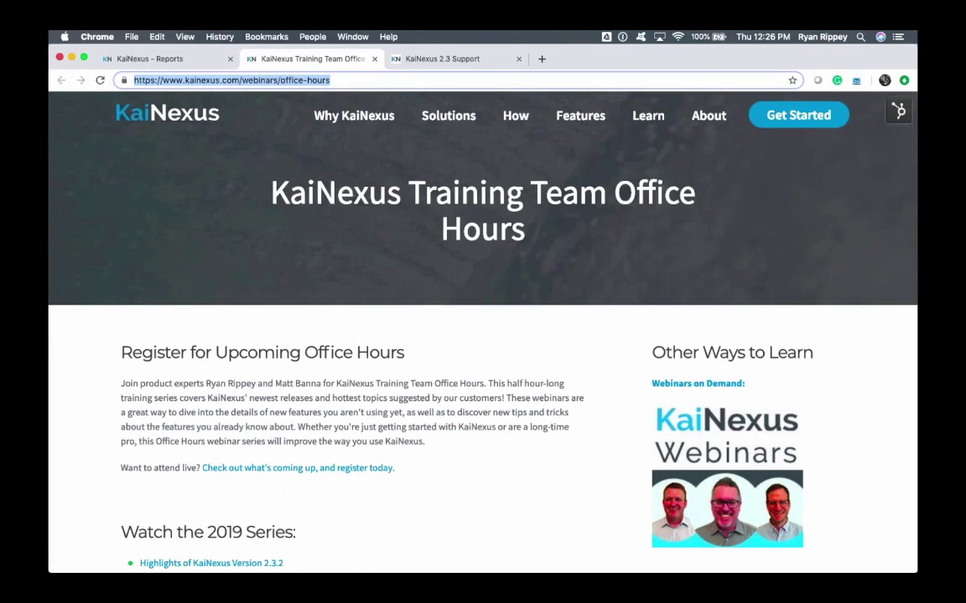
scroll(483, 335, "down", 4)
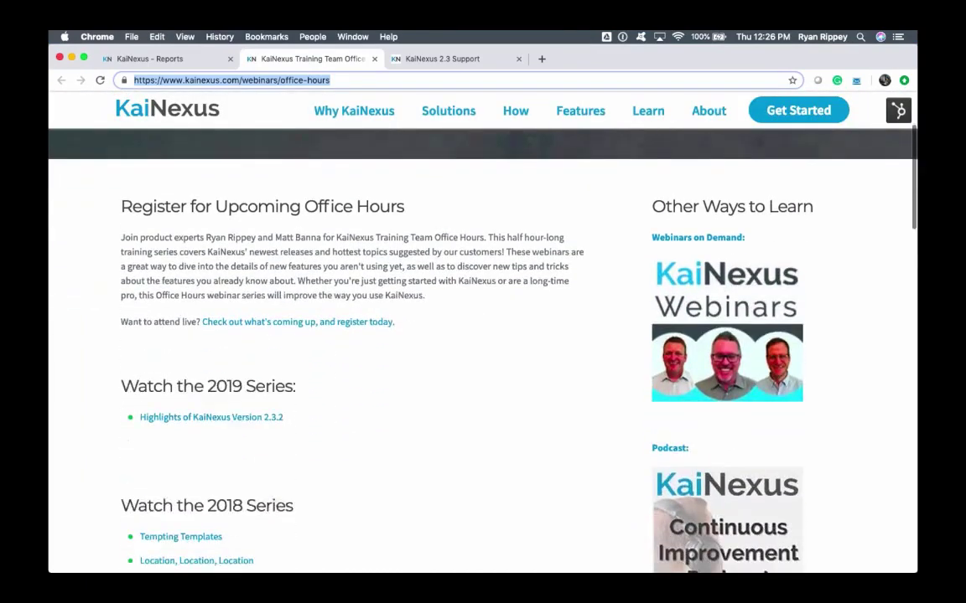
scroll(483, 335, "down", 3)
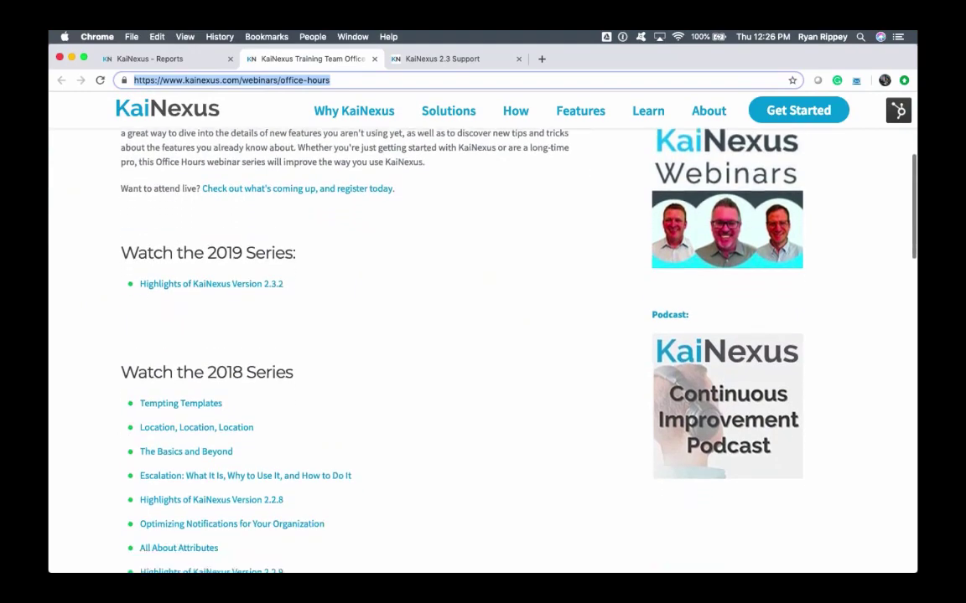
scroll(483, 335, "down", 4)
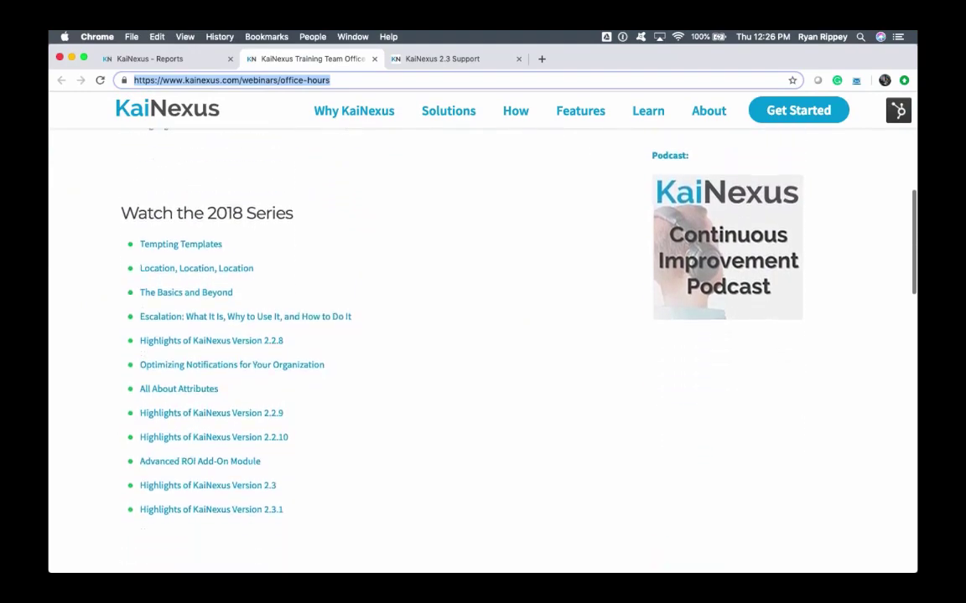
scroll(483, 336, "up", 7)
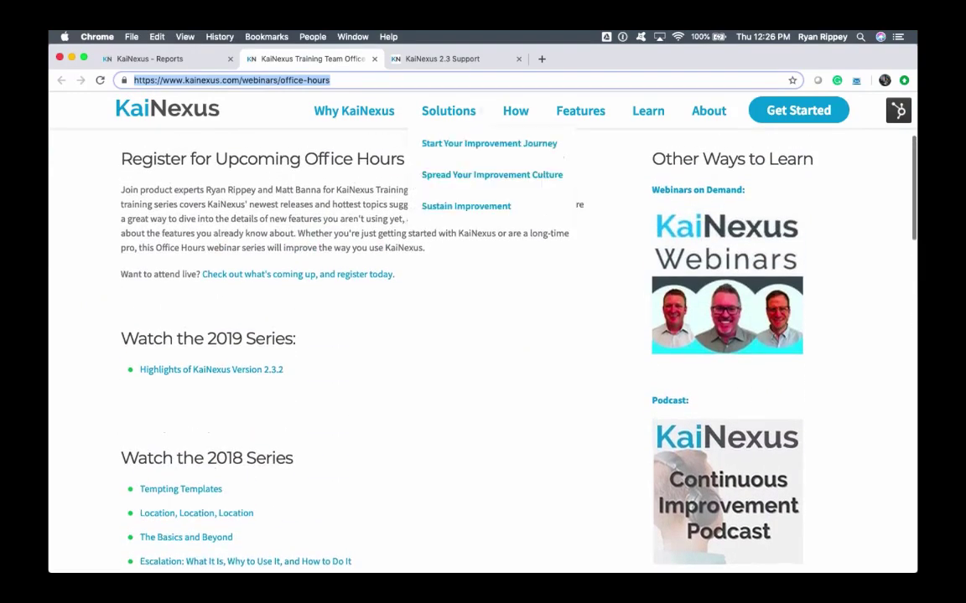
Step: Switch to the KaiNexus 2.3 Support page and select its full web address
left_click(432, 61)
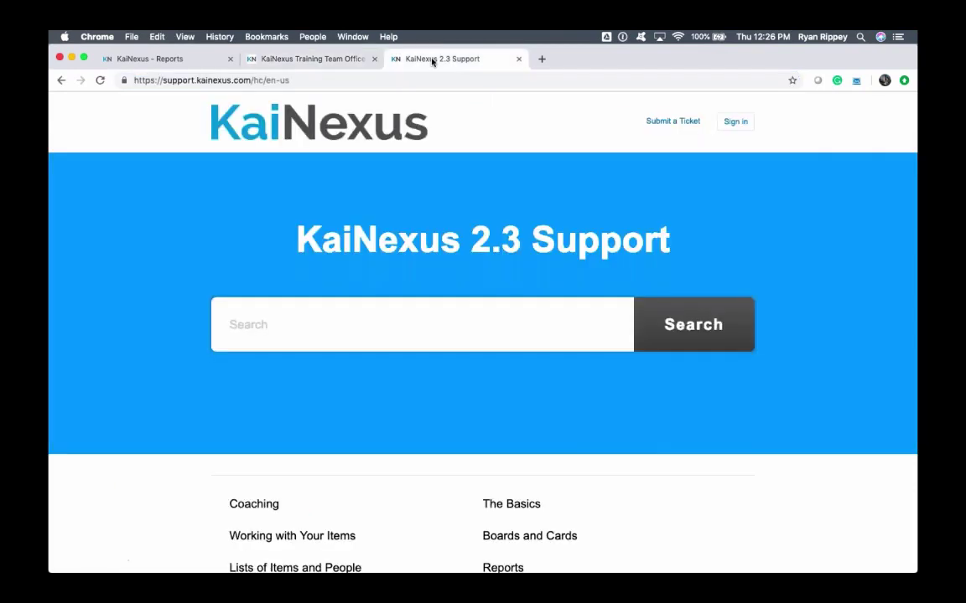
left_click(289, 80)
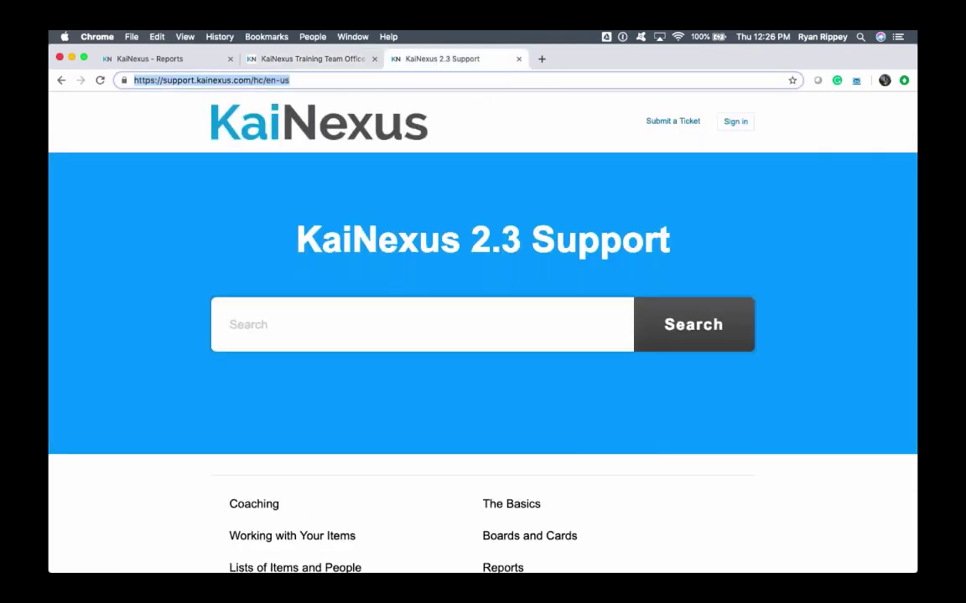